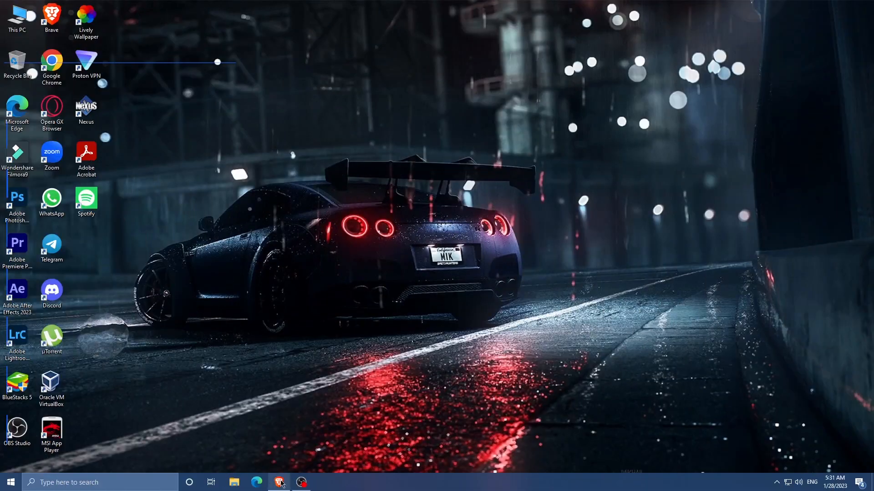
Step: Switch to the Brave browser and download Wallpaper.zip from Google Drive, closing the download manager's dialogs
left_click(279, 483)
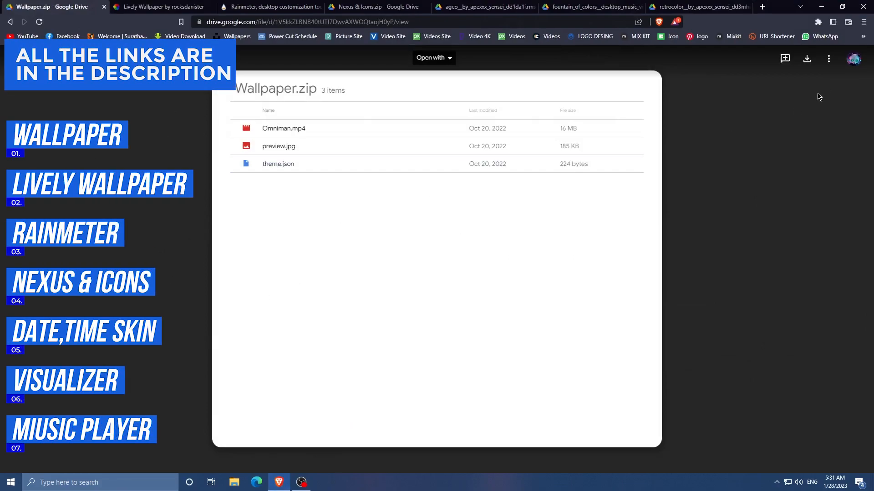
left_click(807, 59)
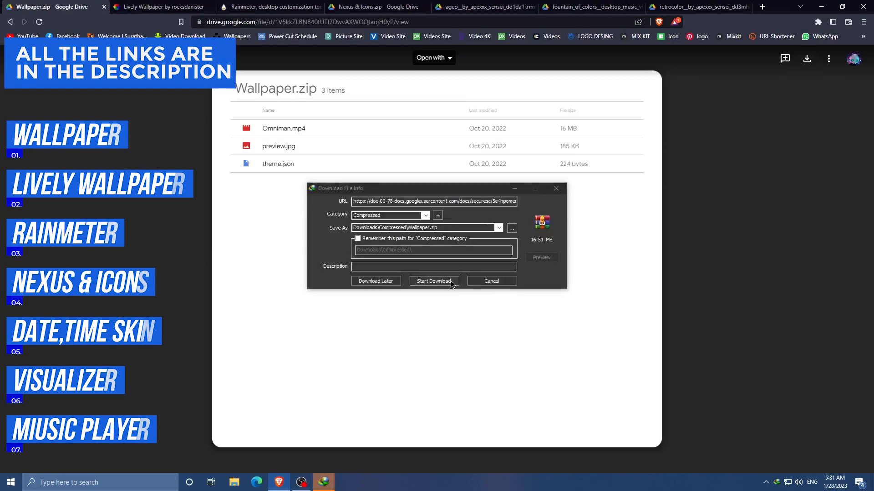
left_click(434, 282)
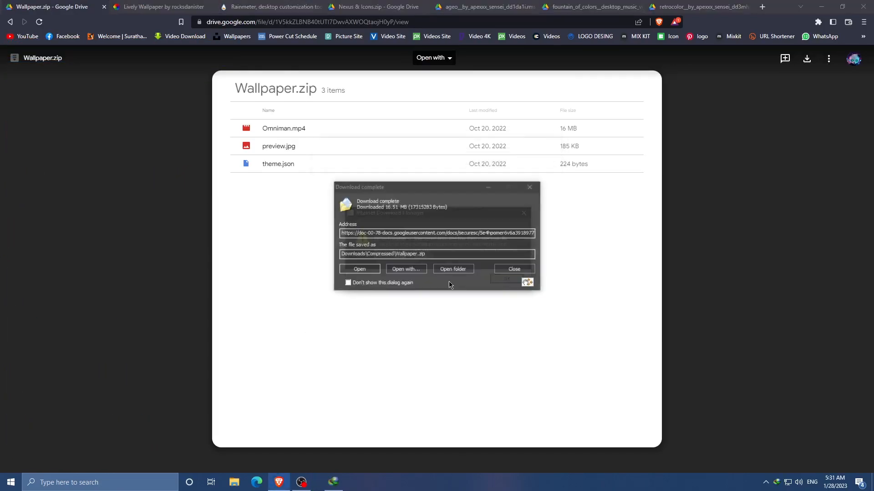
left_click(508, 270)
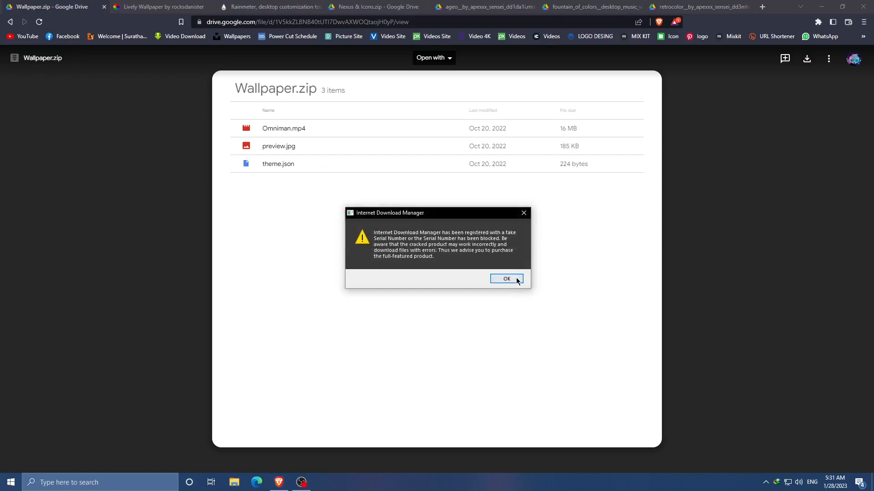
left_click(510, 279)
Step: Download the Lively Wallpaper v2.0.5.0 installer from the rocksdanister site's download section and dismiss the download manager's dialogs
left_click(156, 6)
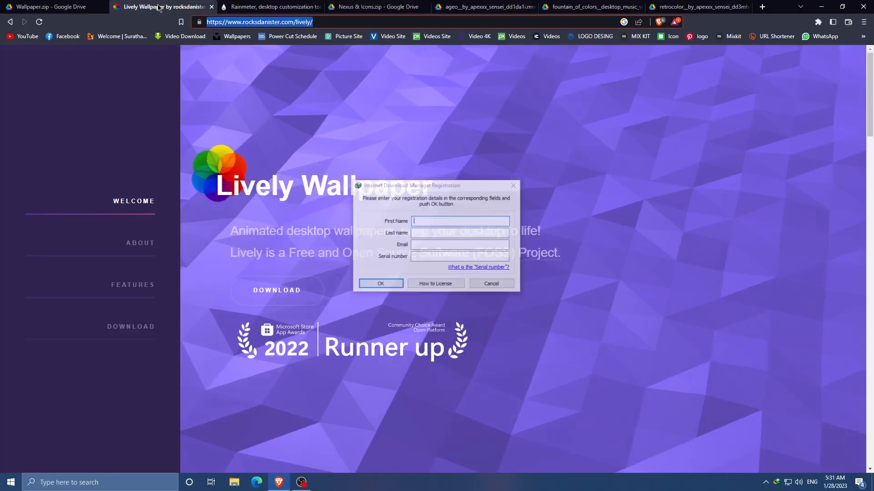
left_click(492, 285)
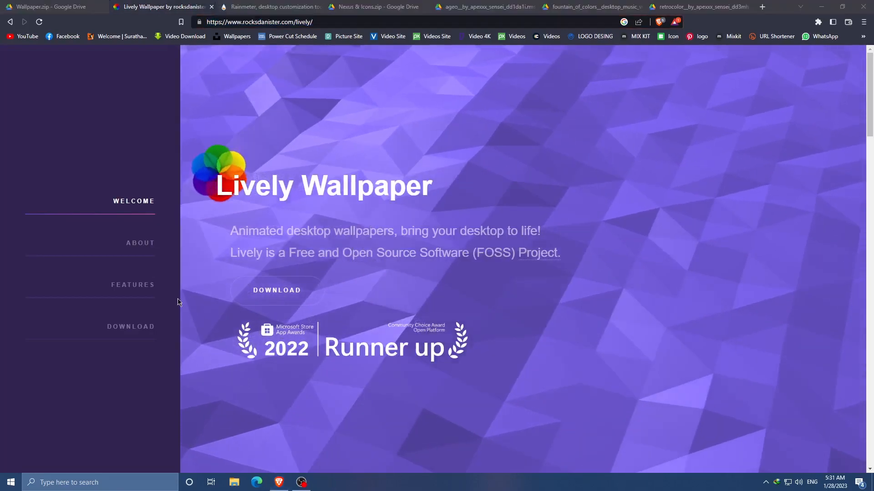
left_click(129, 332)
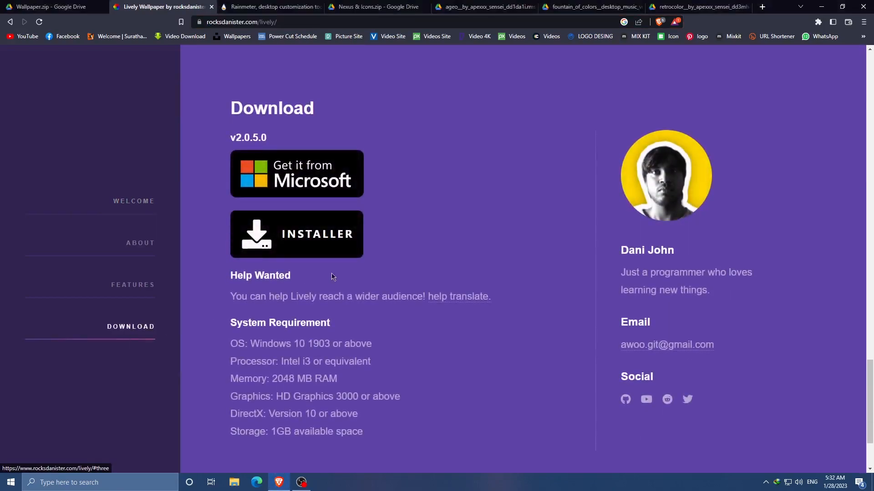
scroll(356, 255, "down", 2)
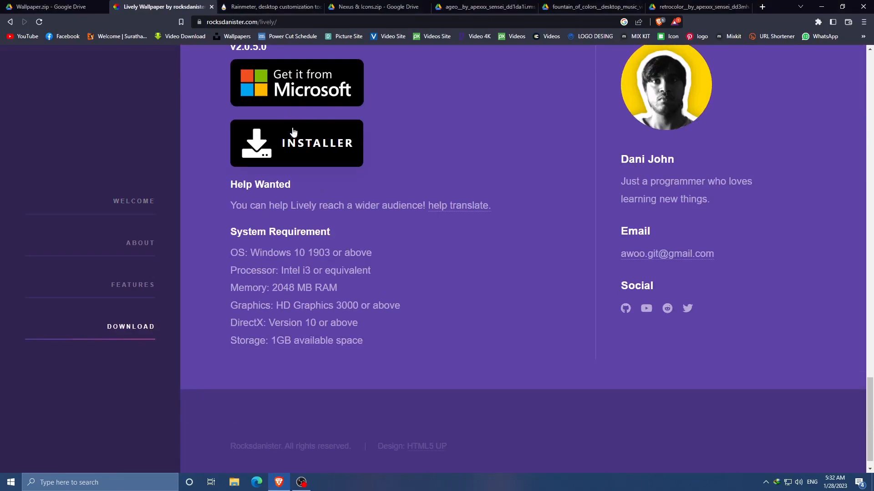
left_click(312, 149)
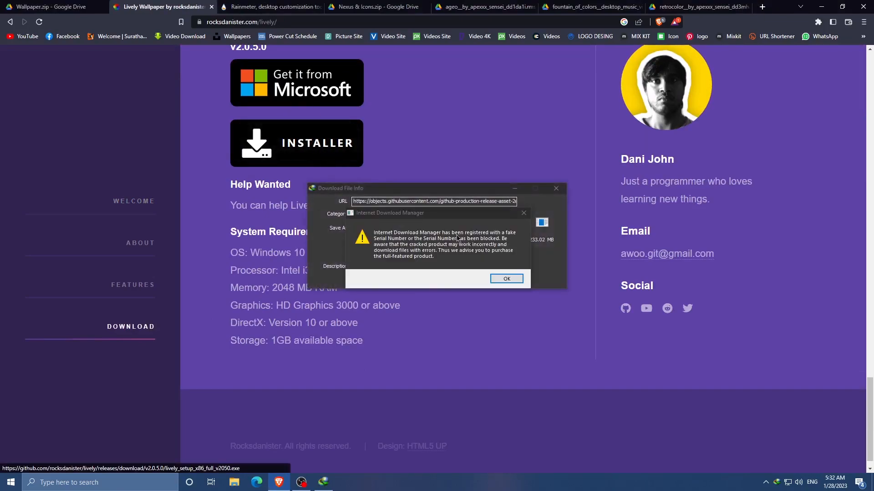
left_click(497, 279)
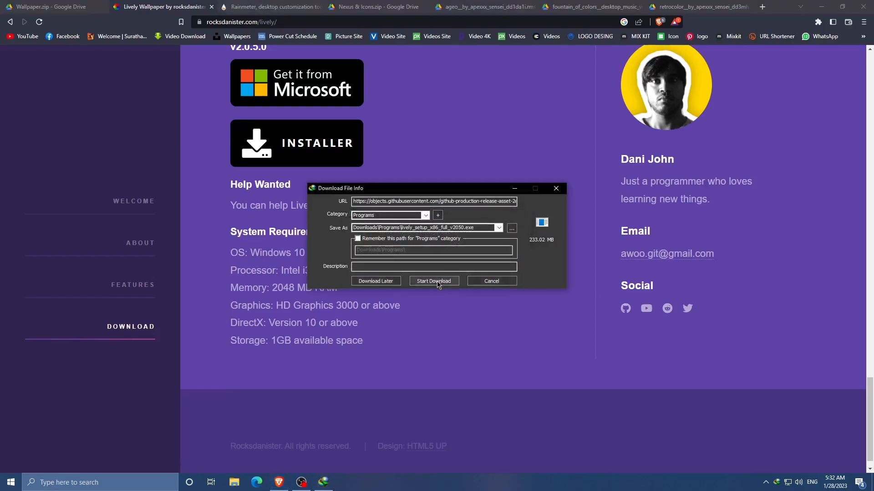
left_click(439, 282)
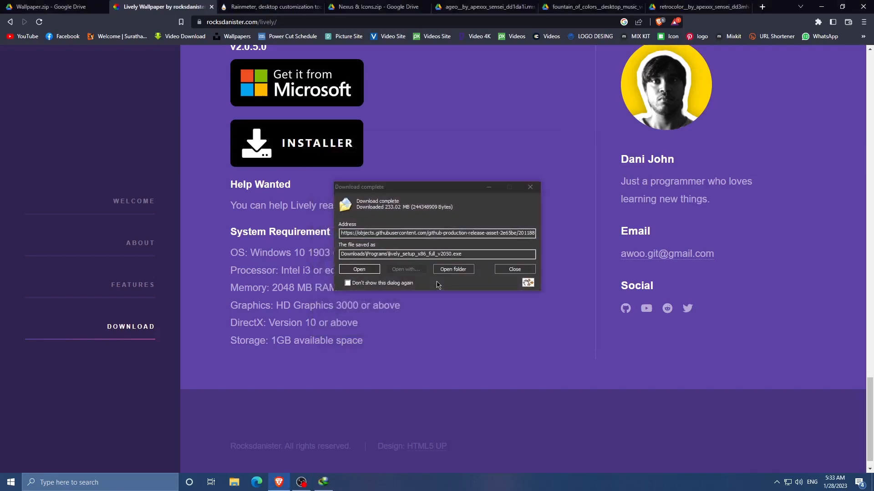
left_click(517, 269)
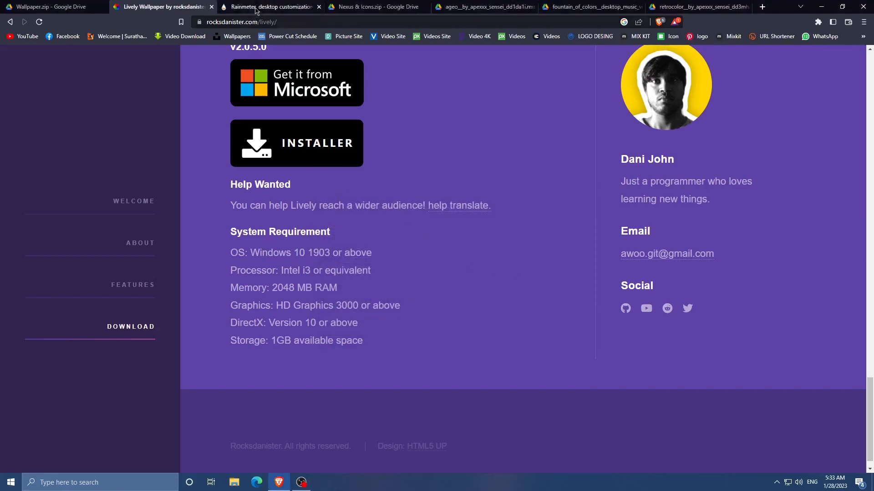
Step: Download the Rainmeter 4.5.17 release installer from rainmeter.net
left_click(257, 8)
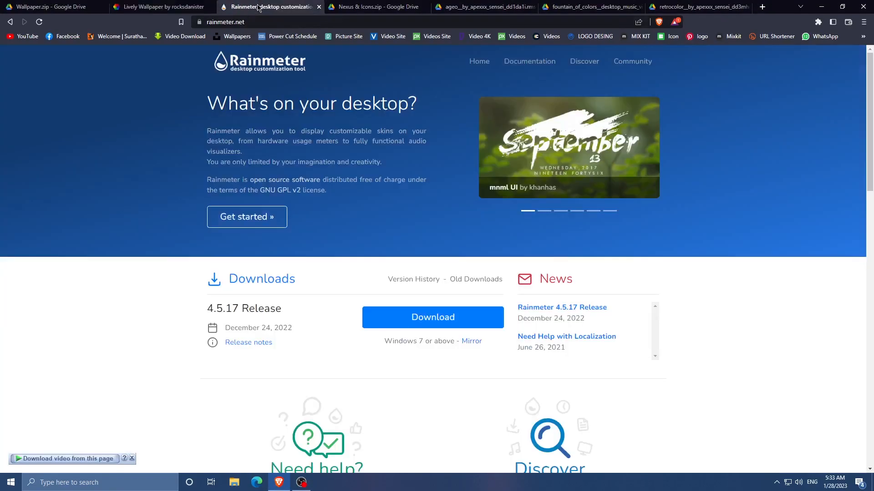
left_click(414, 323)
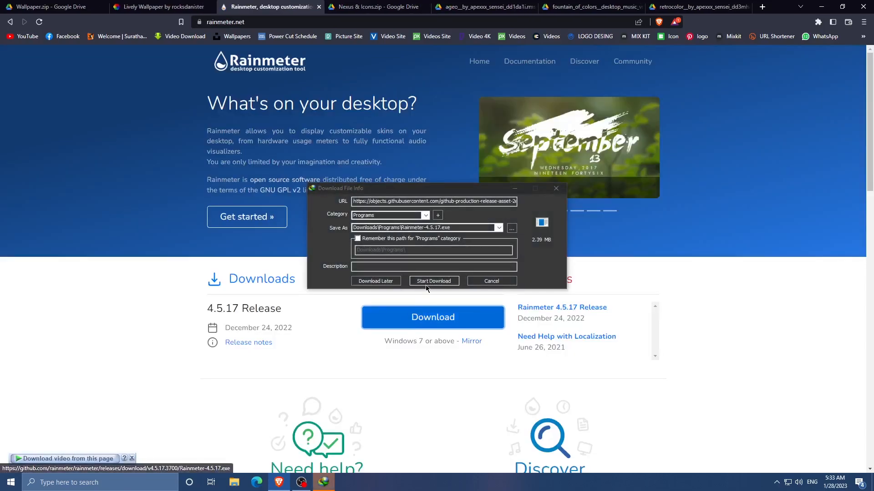
left_click(429, 282)
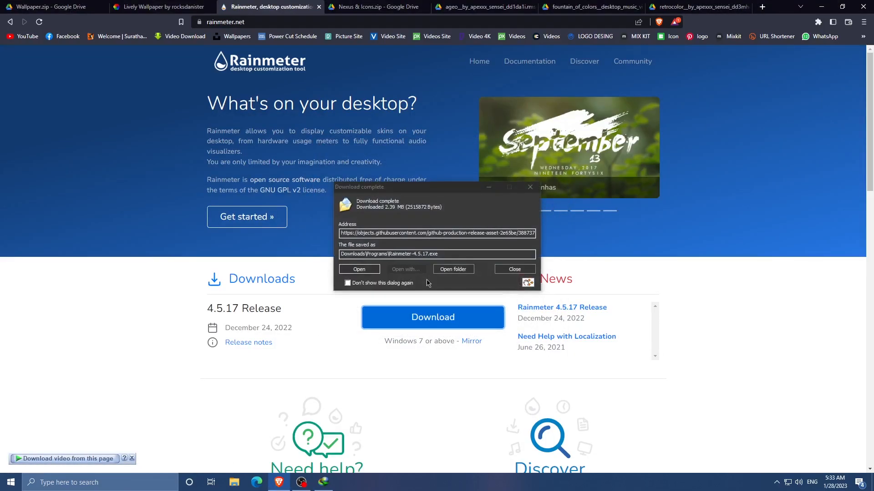
left_click(505, 271)
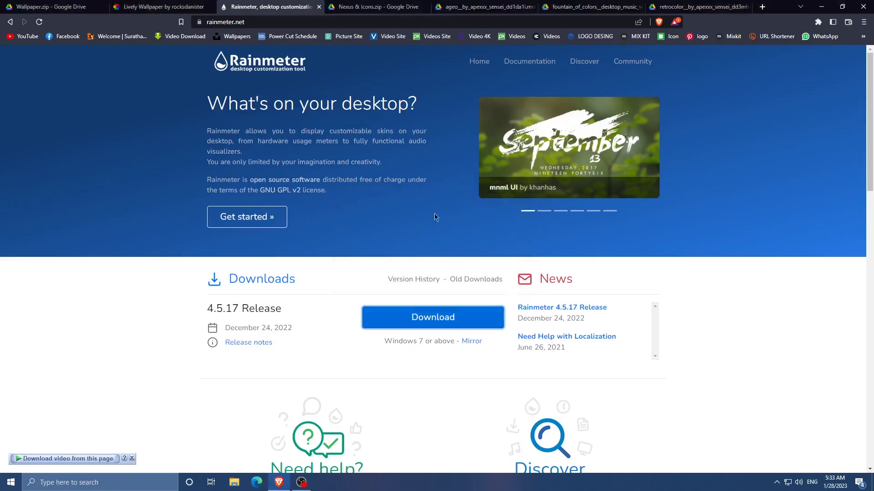
Step: Download Nexus & Icons.zip from Google Drive despite the missing virus scan and decline the download manager registration
left_click(381, 7)
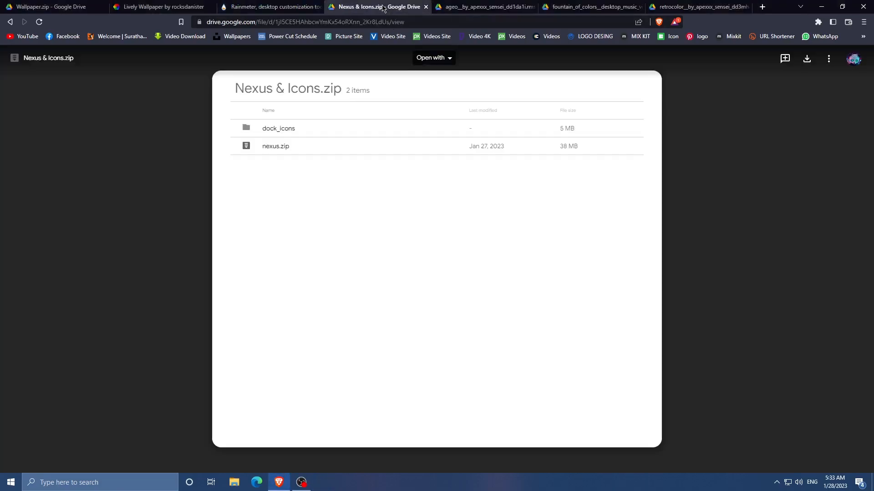
left_click(806, 63)
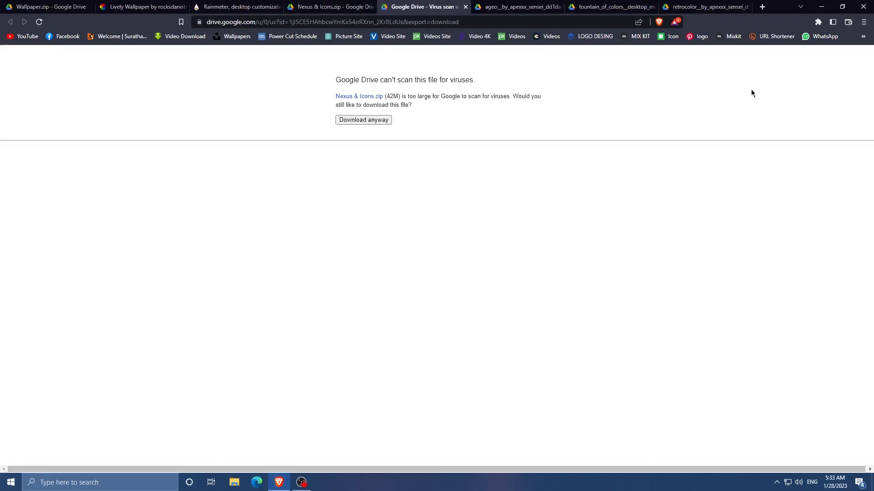
left_click(372, 120)
left_click(444, 279)
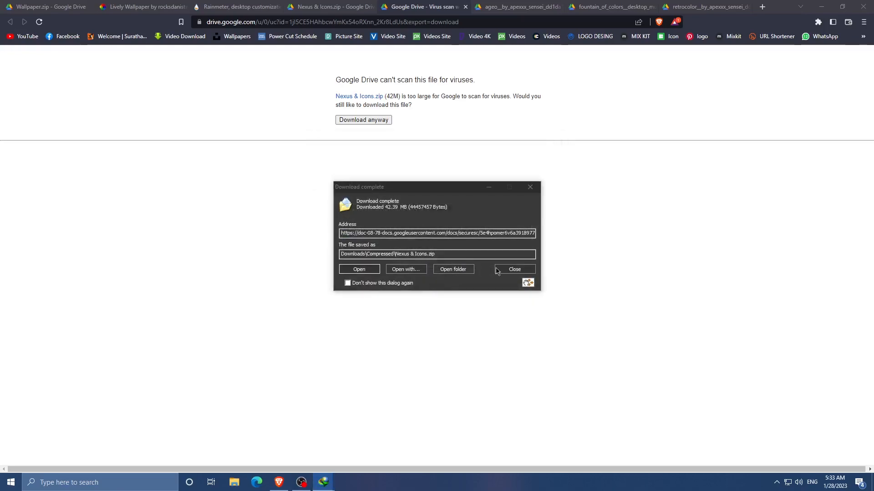
left_click(497, 270)
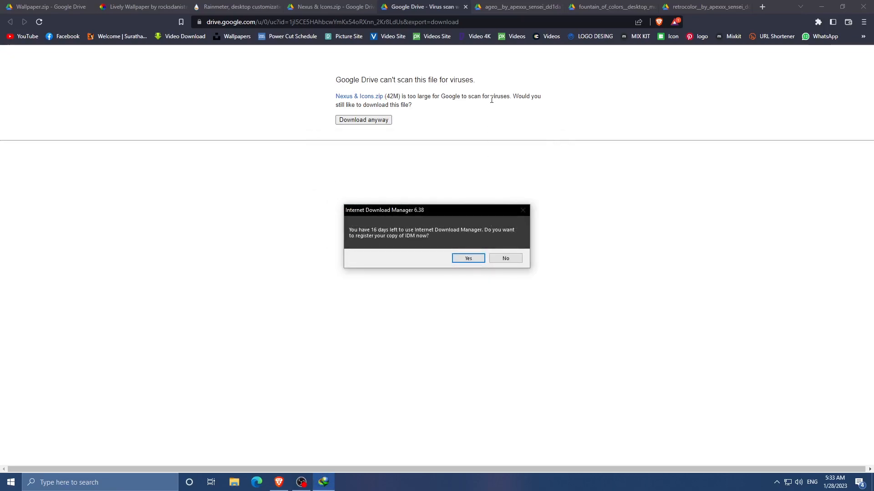
left_click(506, 258)
Step: Download the ageo .rmskin file from Google Drive and save it in the Downloads folder
left_click(496, 6)
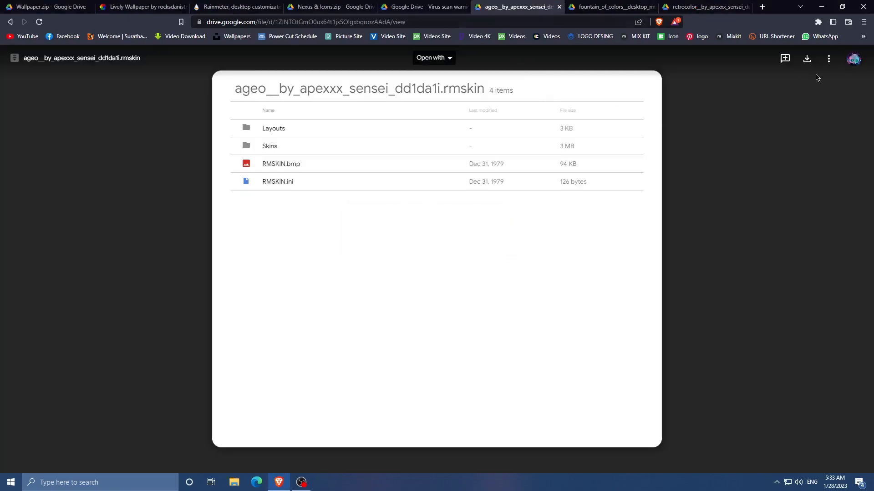
left_click(807, 59)
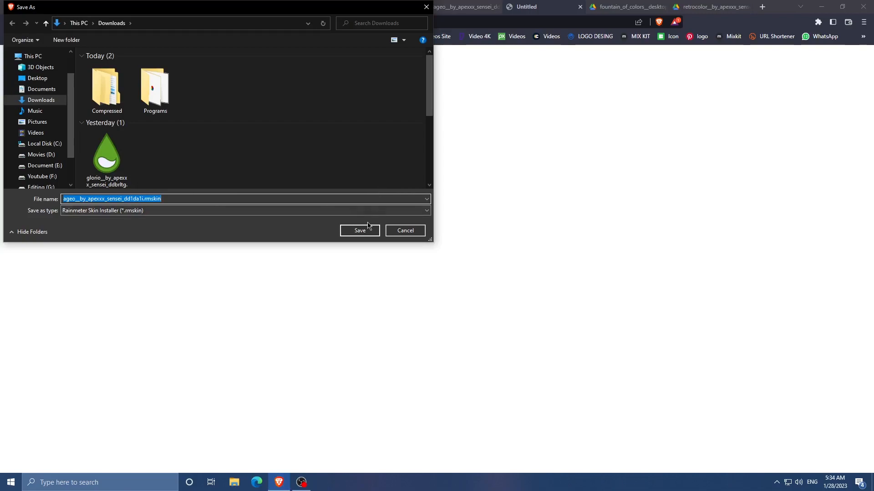
left_click(368, 234)
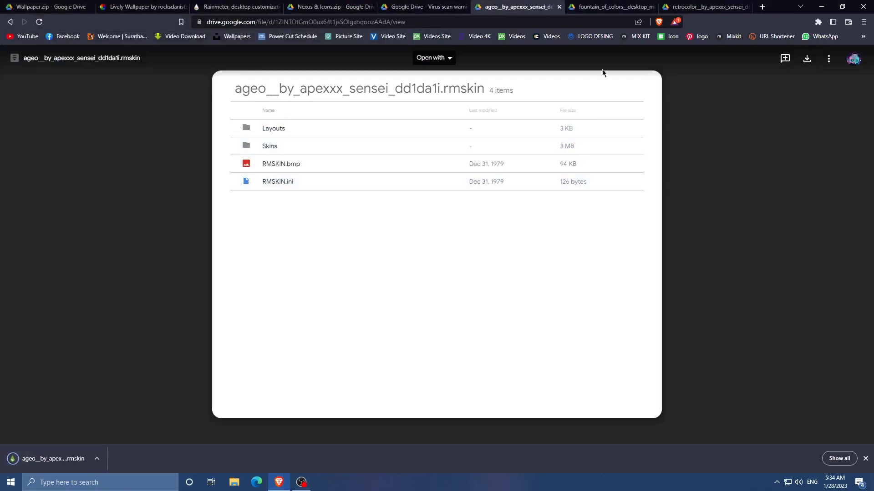
Step: Download the fountain_of_colors desktop music visualizer .rmskin file and save it in the Downloads folder
left_click(606, 9)
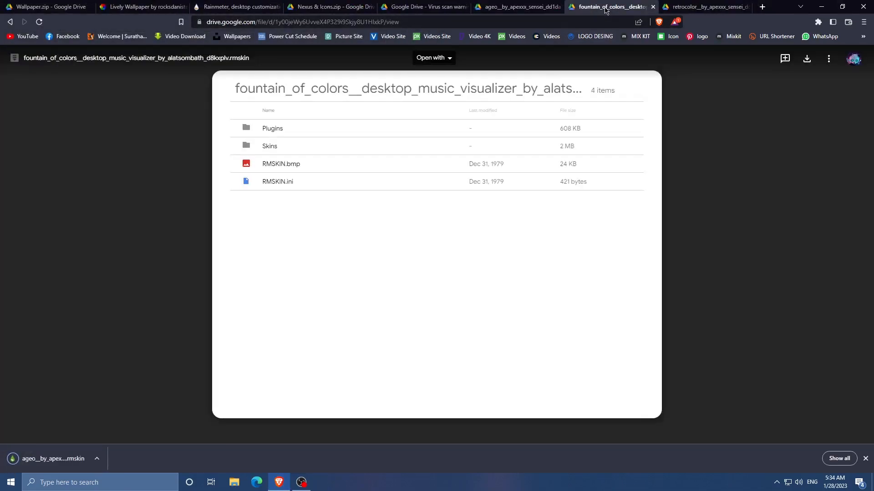
left_click(807, 62)
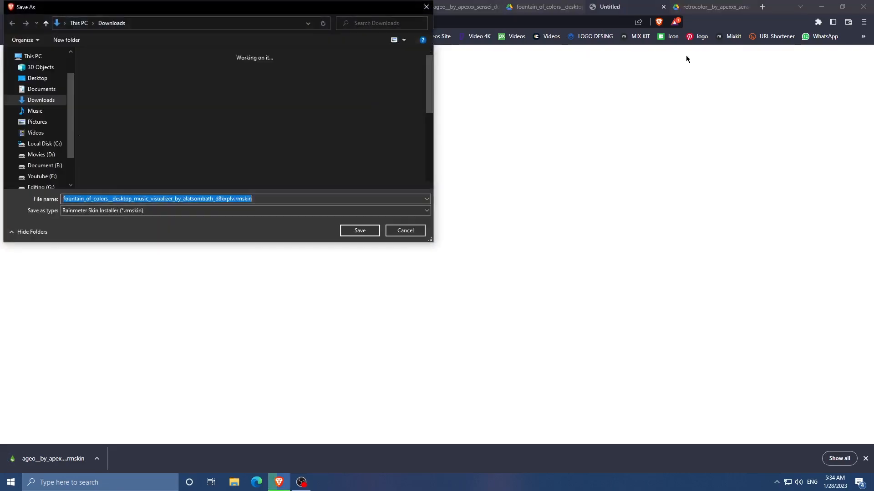
left_click(357, 232)
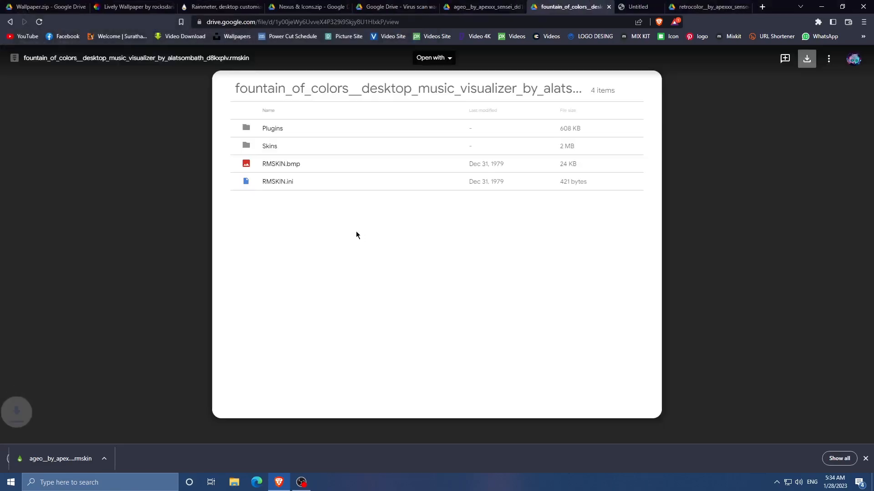
Step: Download the retrocolor .rmskin file from Google Drive and save it
left_click(688, 11)
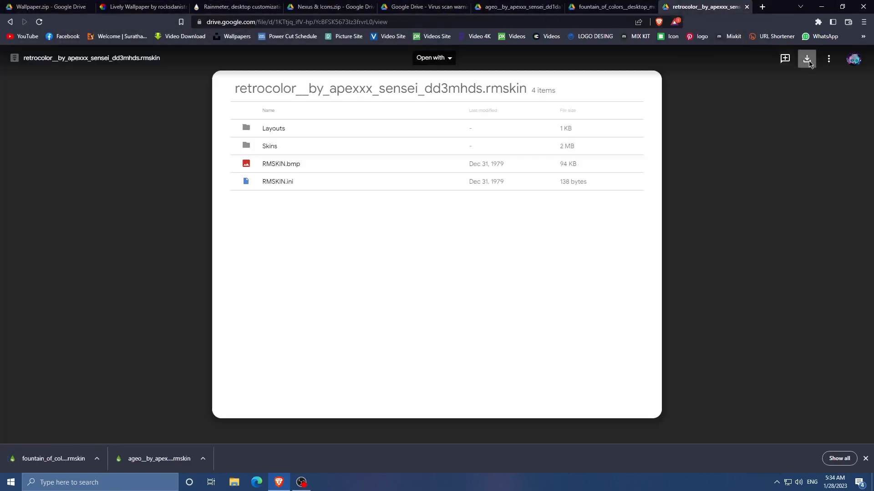
left_click(807, 61)
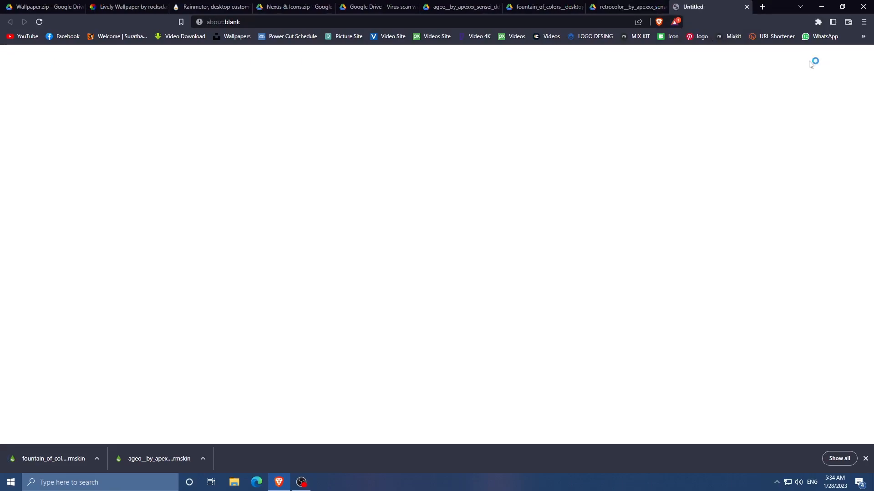
left_click(360, 231)
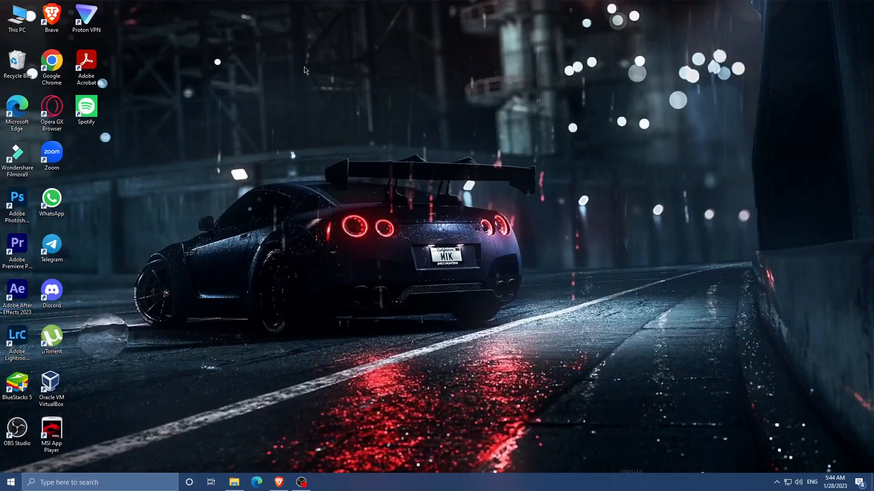
Step: Hide all icons on the Windows desktop
right_click(308, 61)
mouse_move(341, 69)
left_click(439, 126)
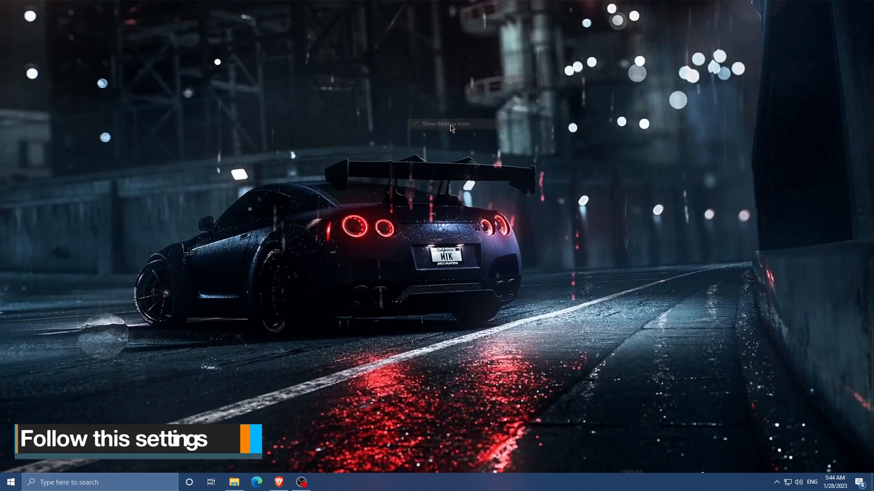
Step: Remove the Cortana and Task View buttons from the taskbar
right_click(386, 482)
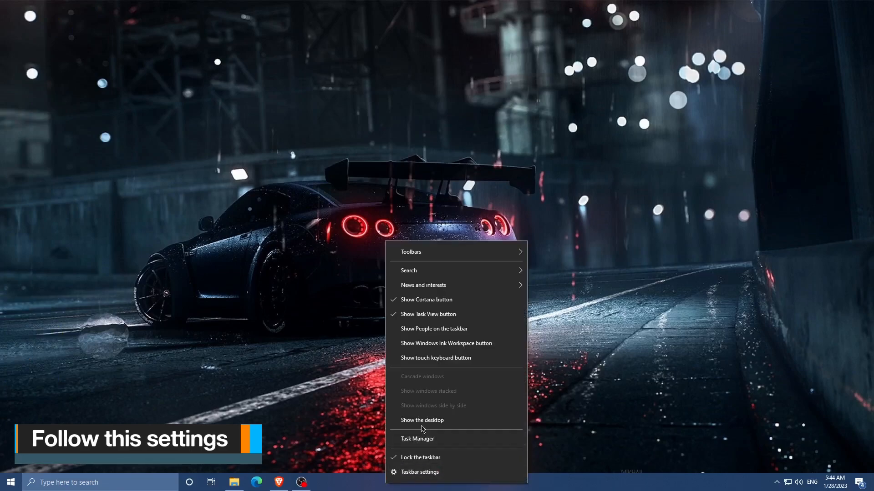
left_click(426, 300)
right_click(413, 483)
left_click(443, 315)
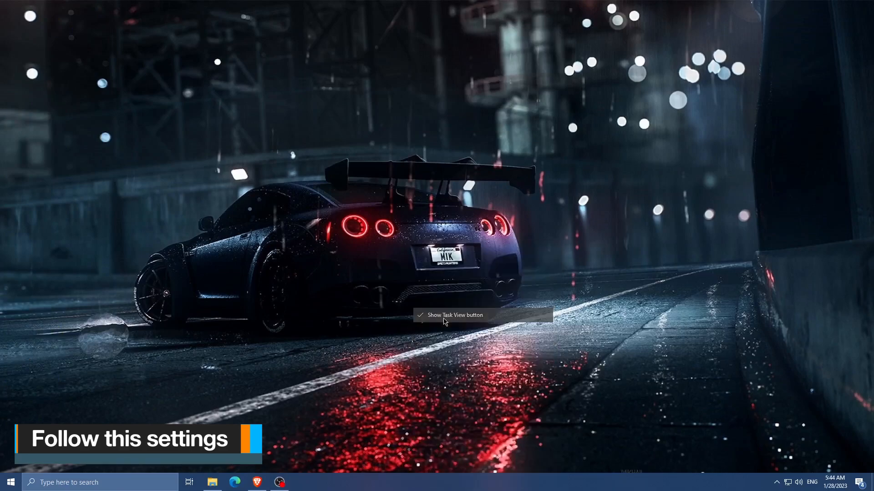
Step: Set the taskbar search to Hidden
right_click(449, 479)
mouse_move(560, 260)
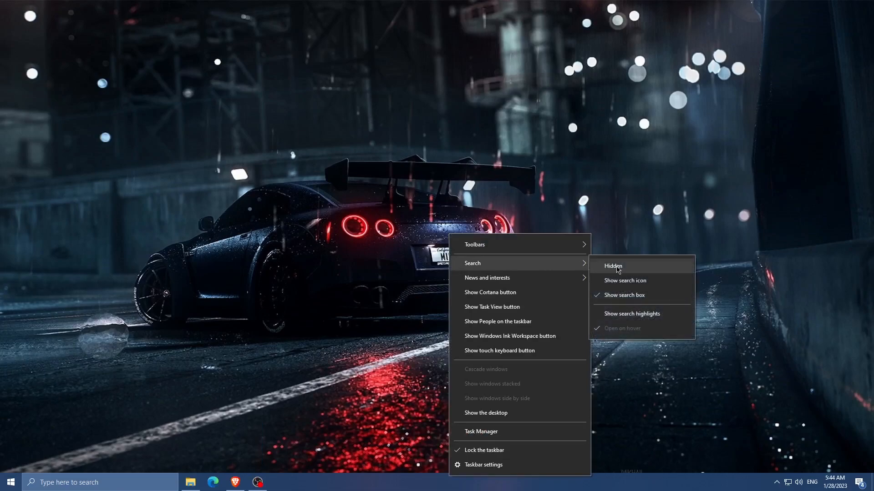
left_click(614, 269)
Step: Run lively_setup_x86_full_v2050.exe from the Downloads\Elements folder, choosing installation for the current user only and English as the setup language
left_click(34, 482)
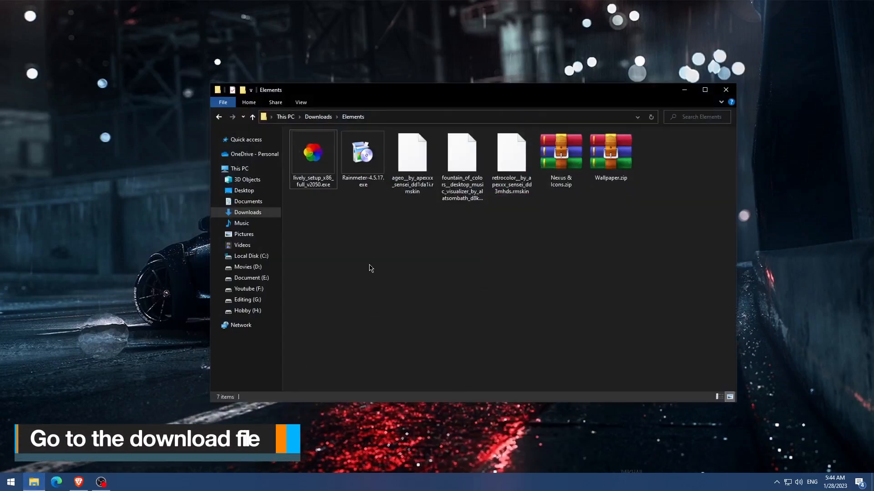
right_click(304, 160)
left_click(345, 177)
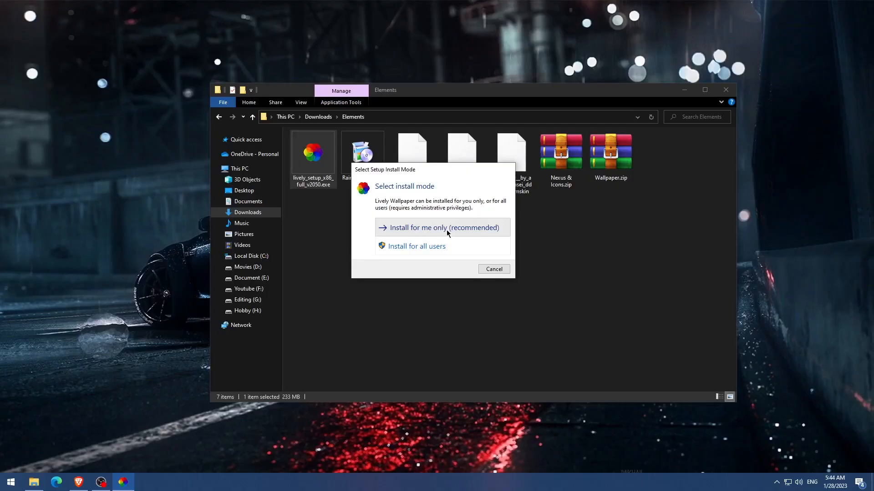
left_click(400, 223)
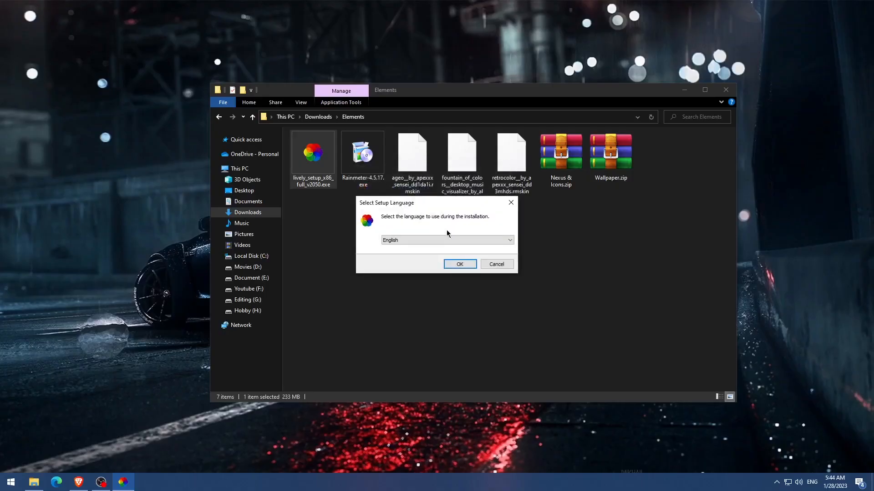
left_click(468, 266)
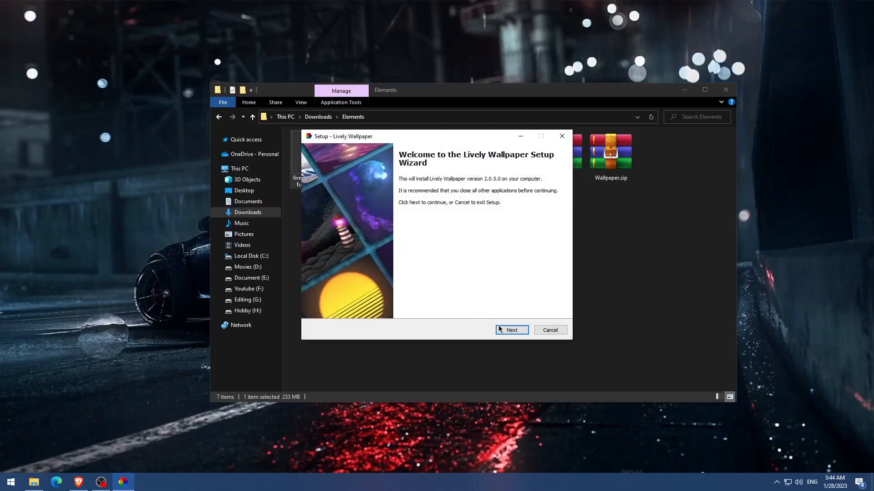
Step: Accept the license, install Lively Wallpaper into the existing default folder with a desktop shortcut and start with Windows, and launch it
left_click(506, 329)
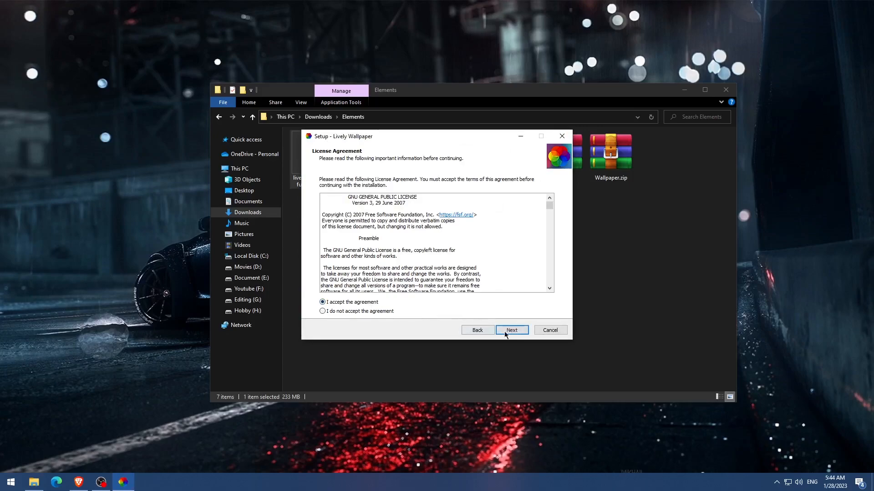
left_click(505, 333)
left_click(511, 330)
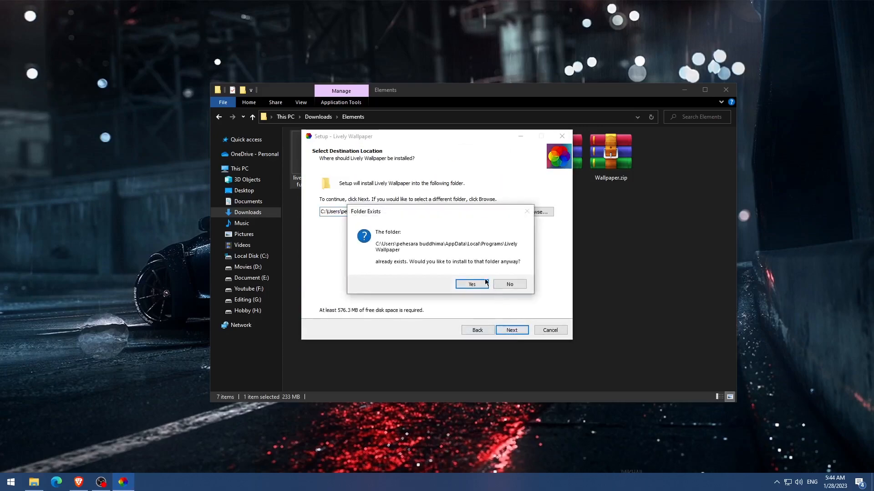
left_click(463, 284)
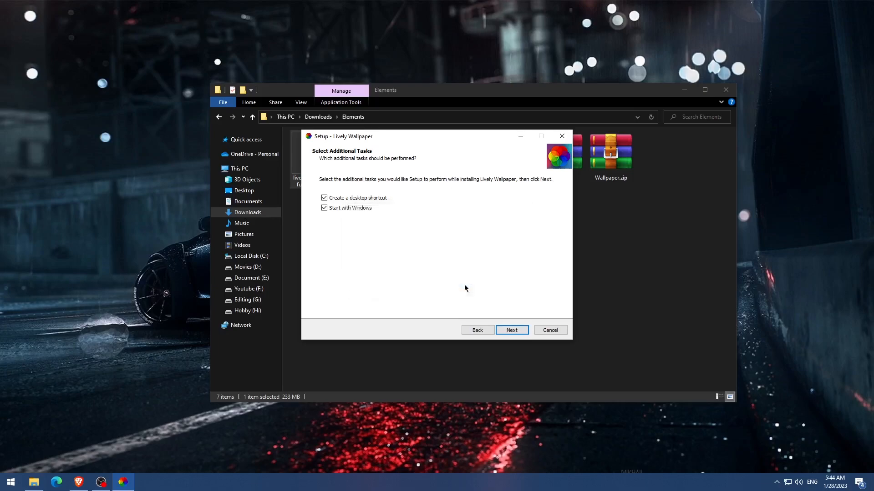
left_click(511, 330)
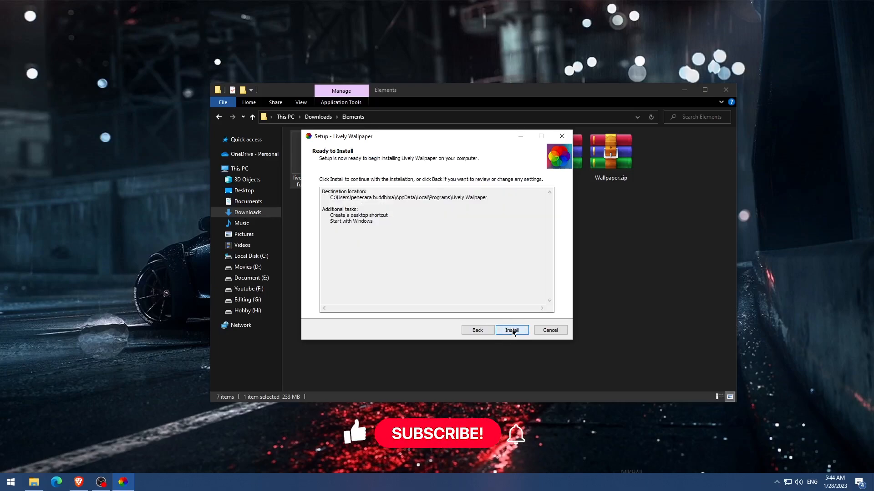
left_click(512, 331)
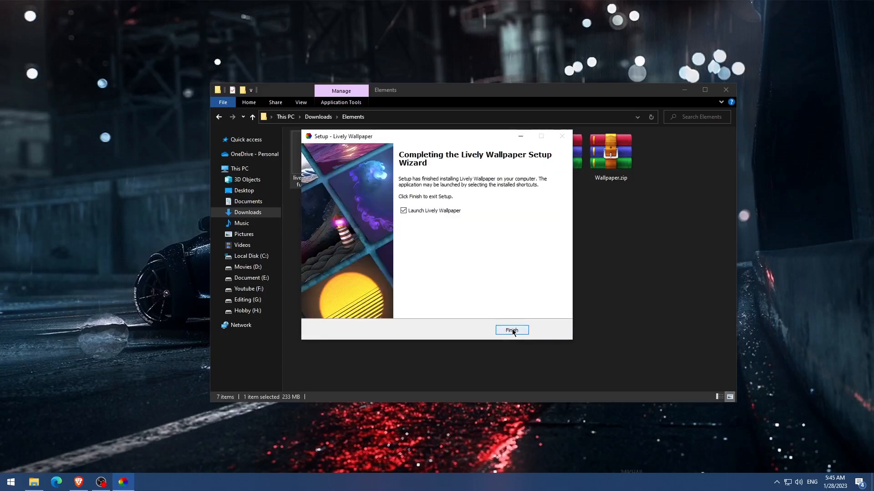
left_click(512, 330)
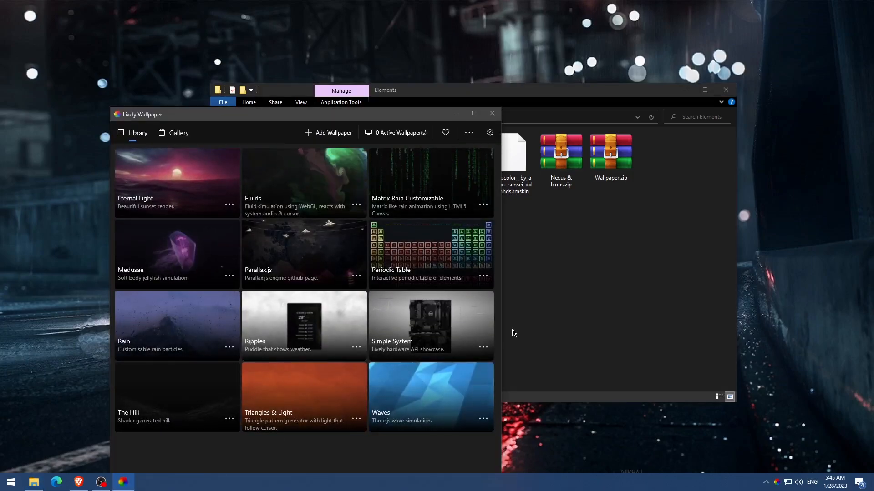
Step: Start adding a wallpaper in Lively and extract Wallpaper.zip into a Wallpaper folder inside Elements
left_click_drag(253, 114, 149, 39)
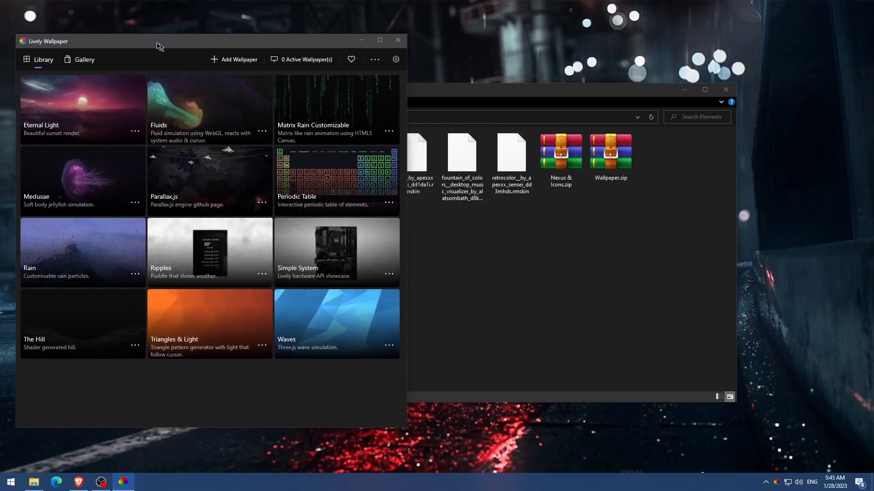
left_click(221, 59)
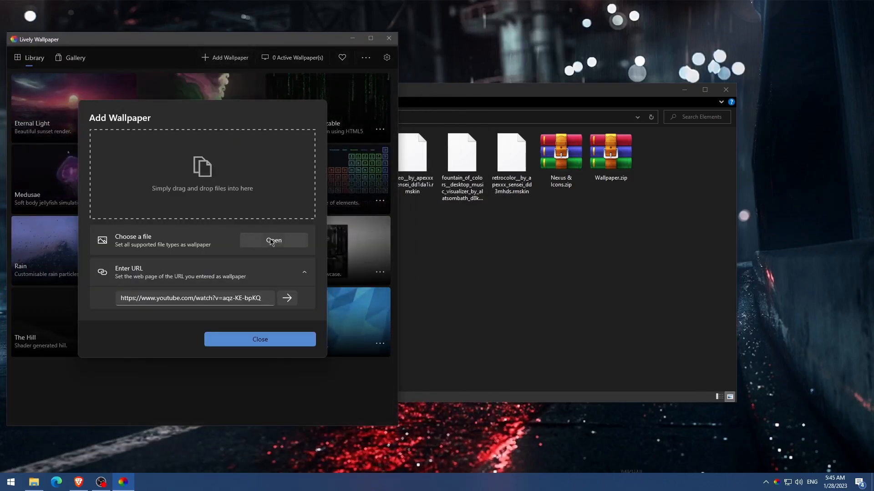
left_click(615, 162)
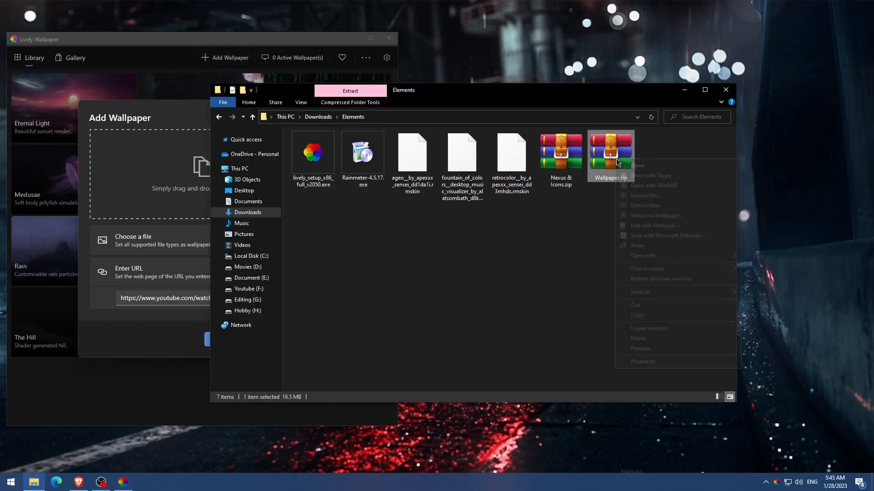
right_click(615, 159)
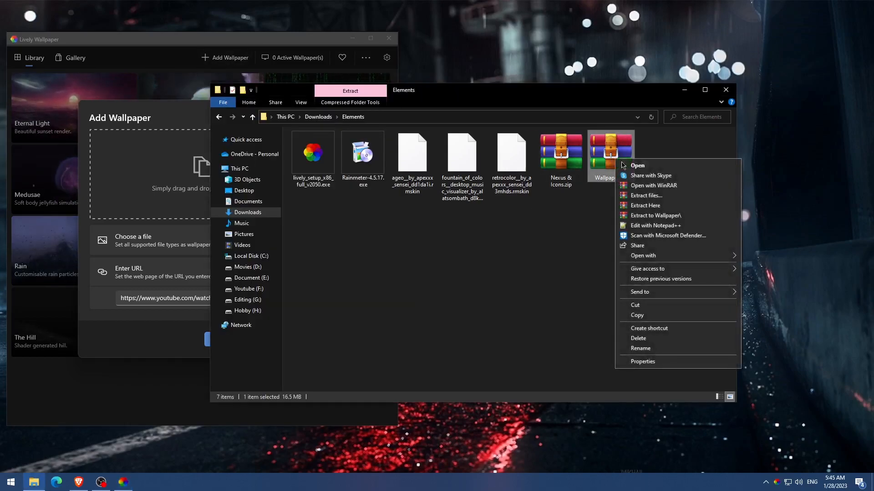
left_click(662, 197)
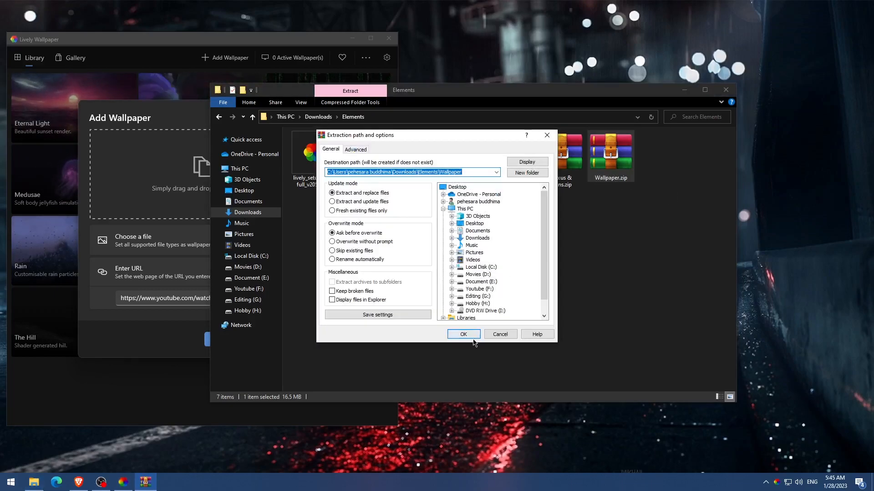
left_click(469, 336)
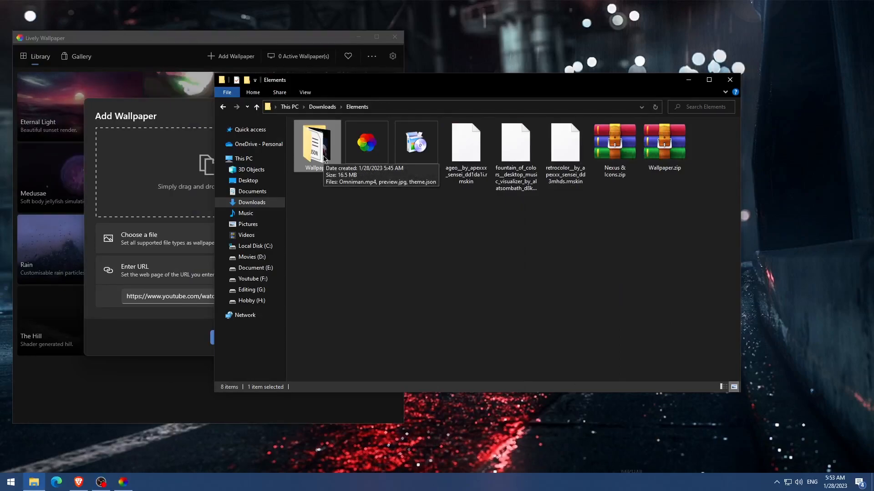
Step: Add the Omniman.mp4 video from the extracted Wallpaper folder to Lively with the title Omniman and apply it as the desktop wallpaper
double_click(319, 145)
left_click_drag(331, 139, 160, 182)
left_click(318, 43)
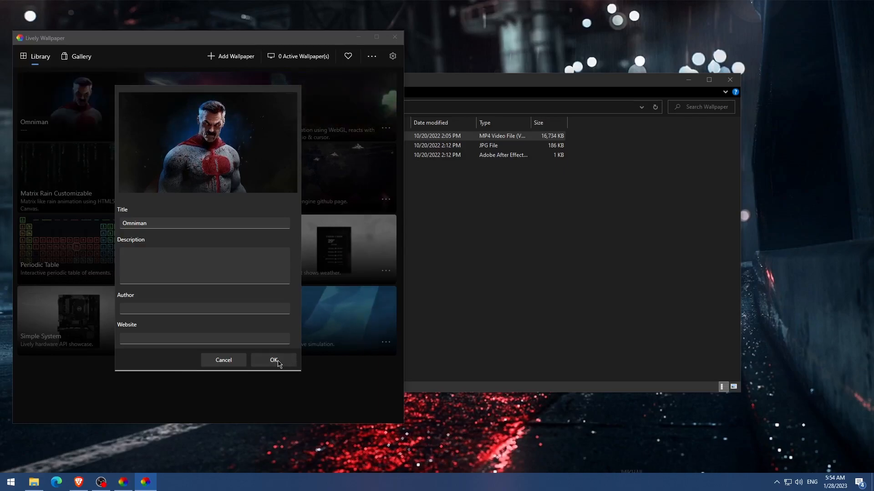
left_click(274, 360)
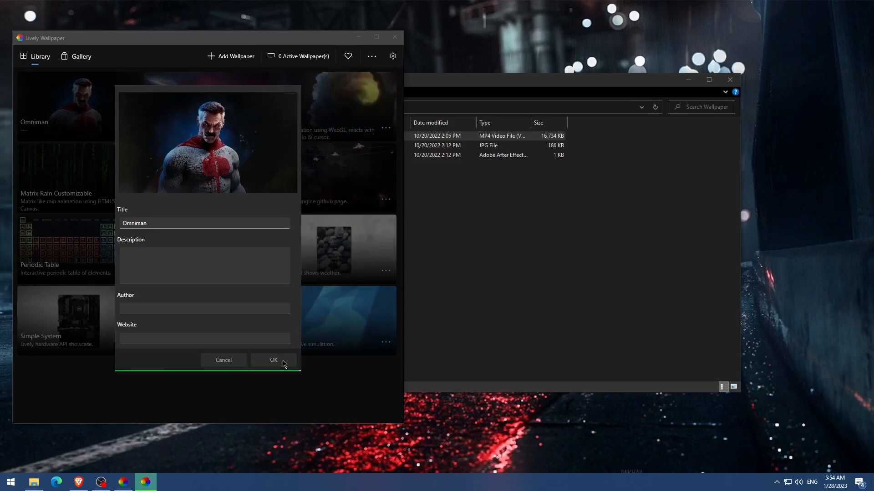
left_click(274, 360)
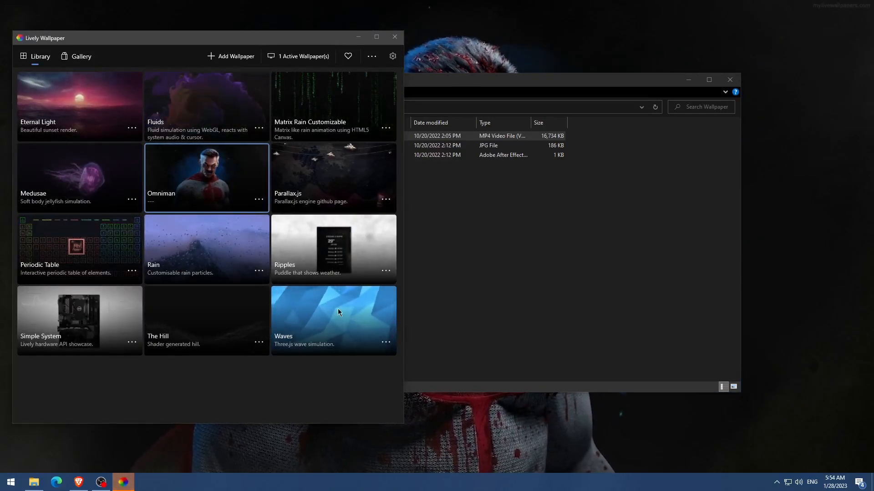
Step: Set Lively's system taskbar theme to Clear and close the Lively window
left_click(391, 58)
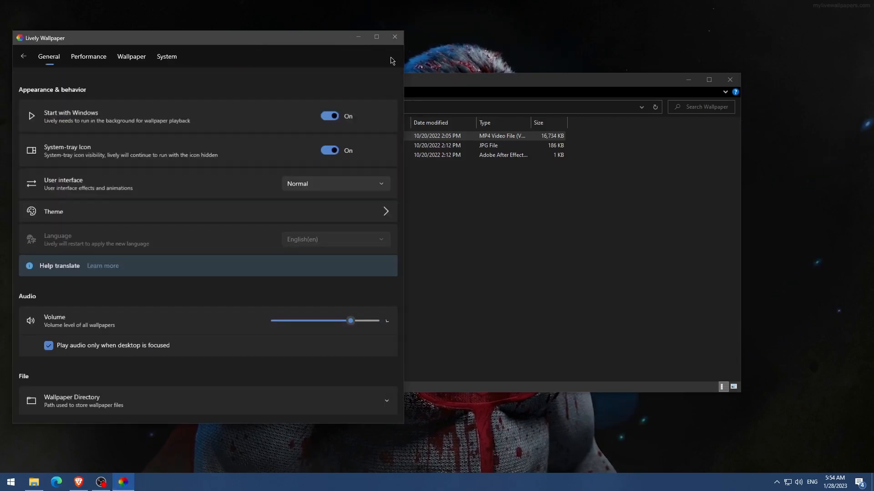
left_click(162, 57)
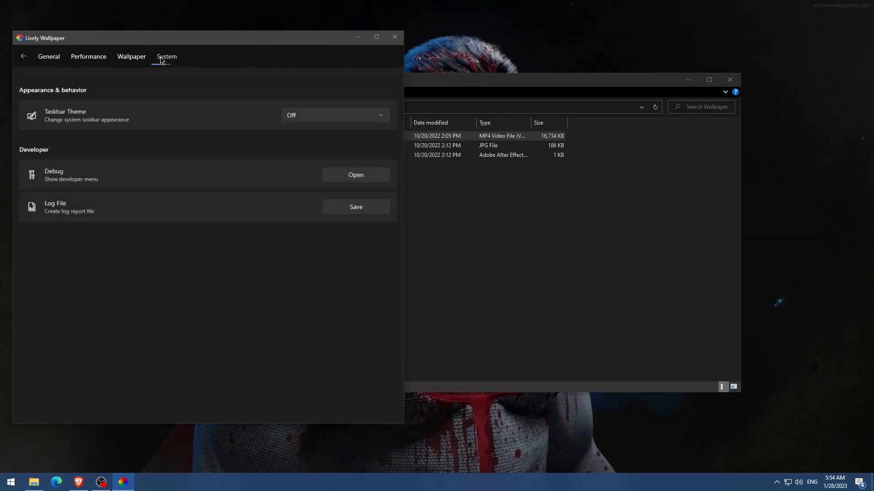
left_click(308, 120)
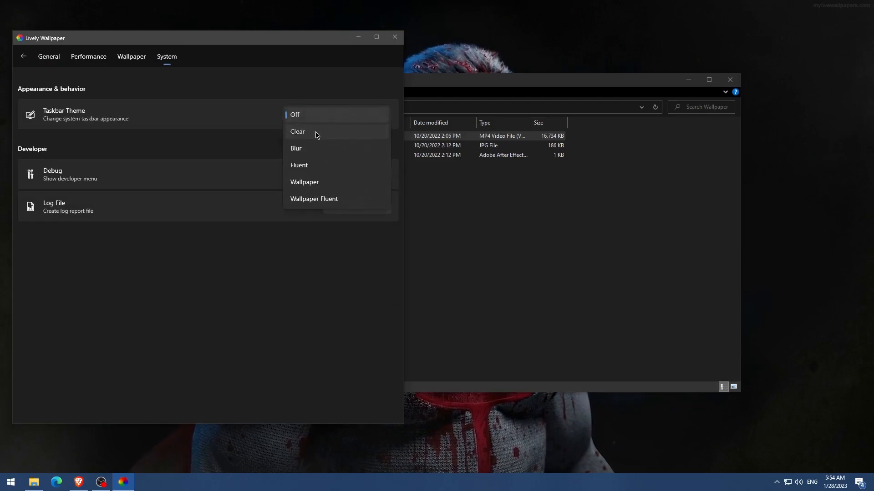
left_click(315, 132)
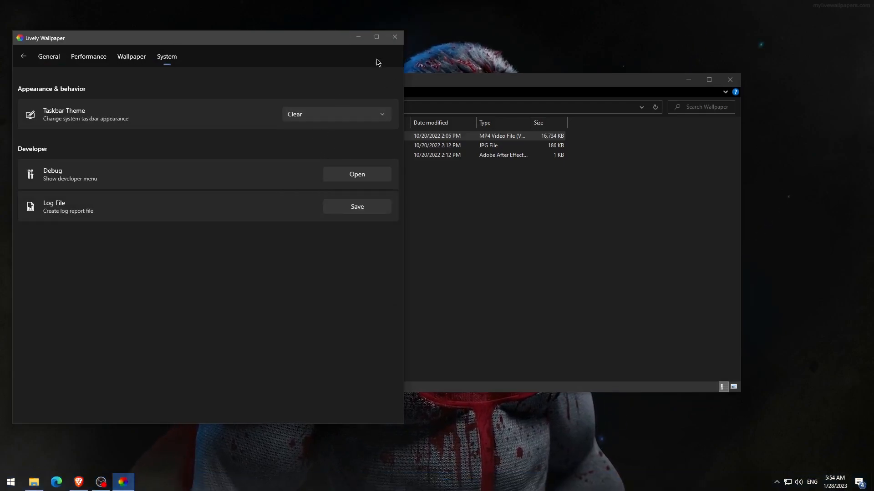
left_click(394, 38)
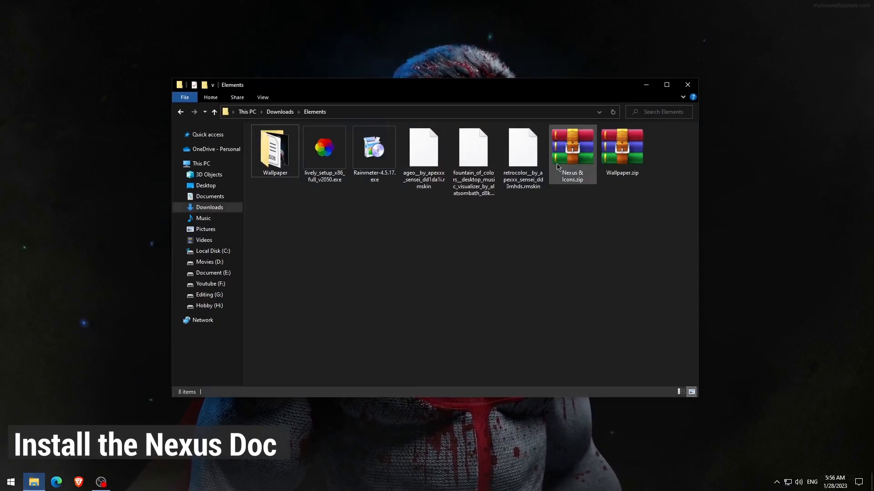
Step: Extract Nexus & Icons.zip into a Nexus & Icons folder inside Elements
left_click(558, 167)
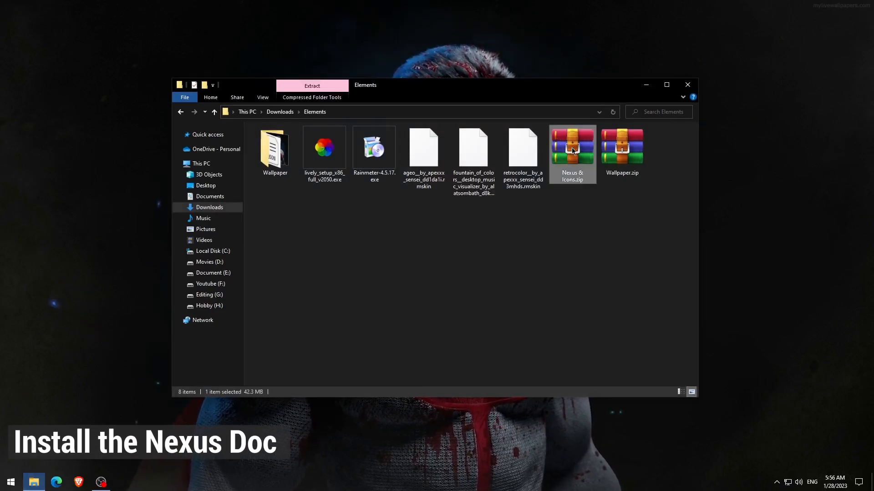
right_click(572, 148)
left_click(607, 187)
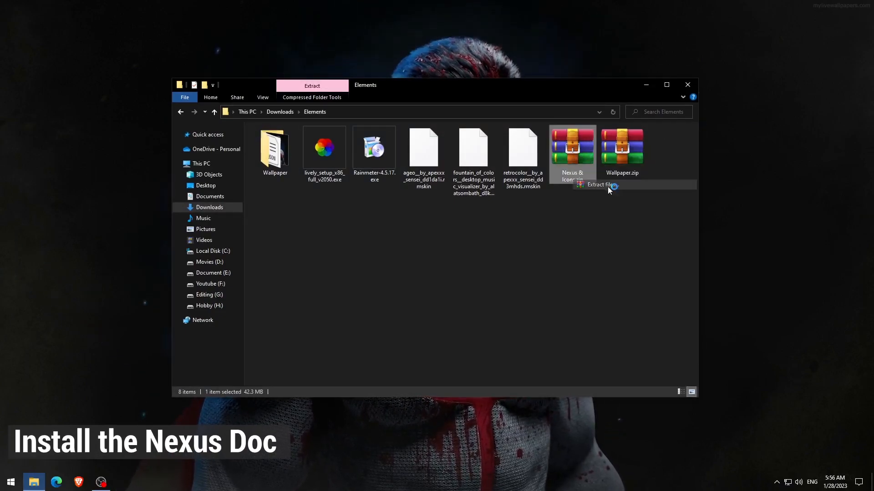
left_click(462, 334)
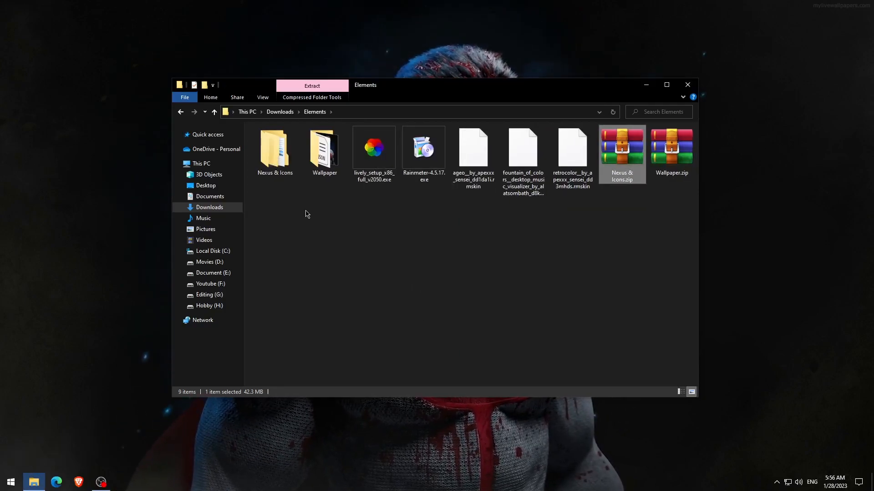
Step: Open the extracted Nexus & Icons folder and display its contents as icons instead of a detailed list
double_click(289, 163)
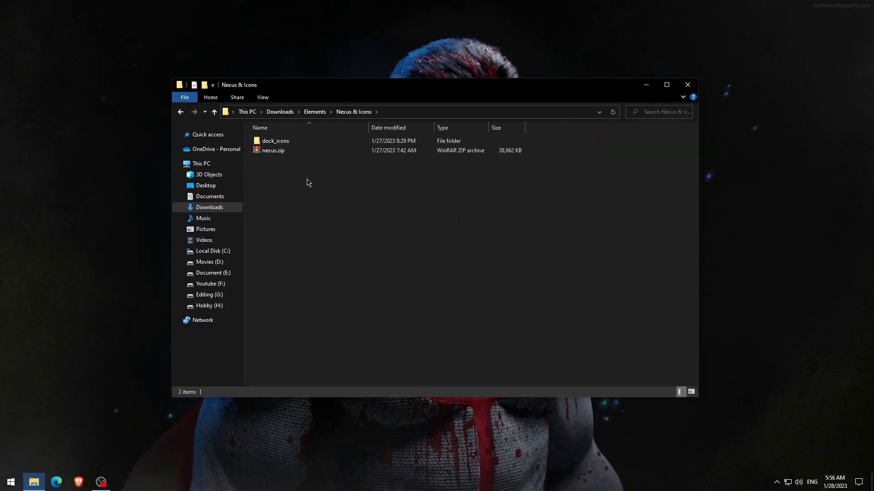
right_click(308, 182)
mouse_move(319, 183)
left_click(428, 192)
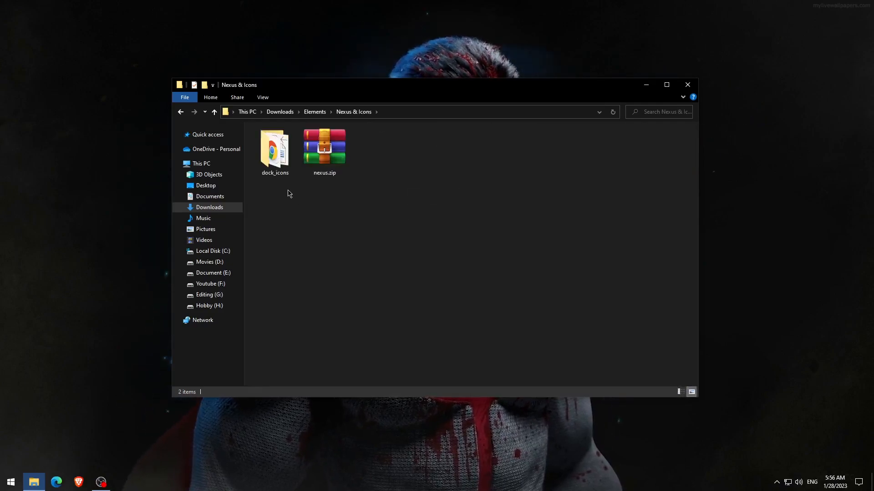
Step: Open nexus.zip in WinRAR and dismiss the license purchase reminder
left_click(327, 153)
right_click(327, 151)
left_click(367, 158)
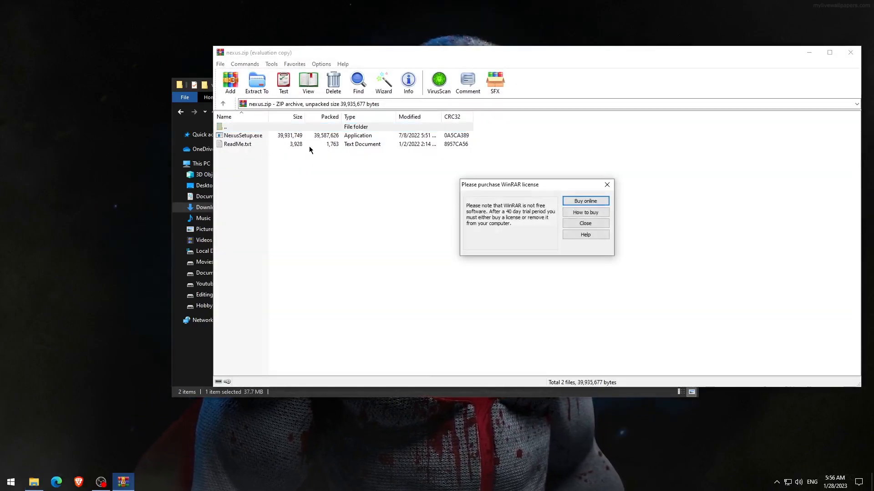
left_click(579, 225)
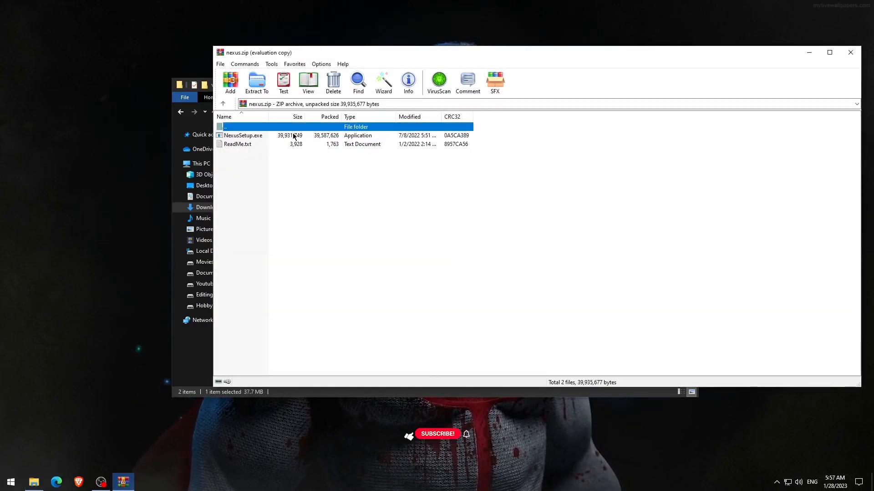
Step: Install Nexus 22.7 from NexusSetup.exe in English to C:\Program Files (x86)\Winstep, close the archive window and finish setup with Nexus launched
double_click(278, 136)
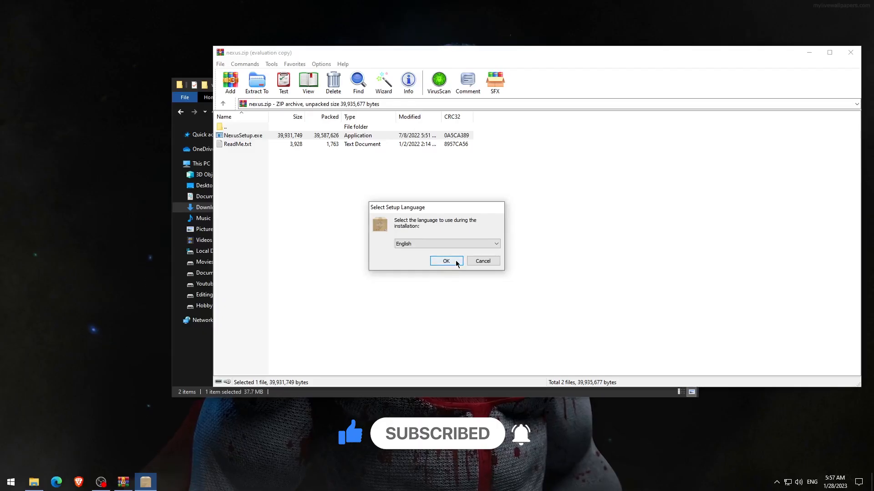
left_click(451, 262)
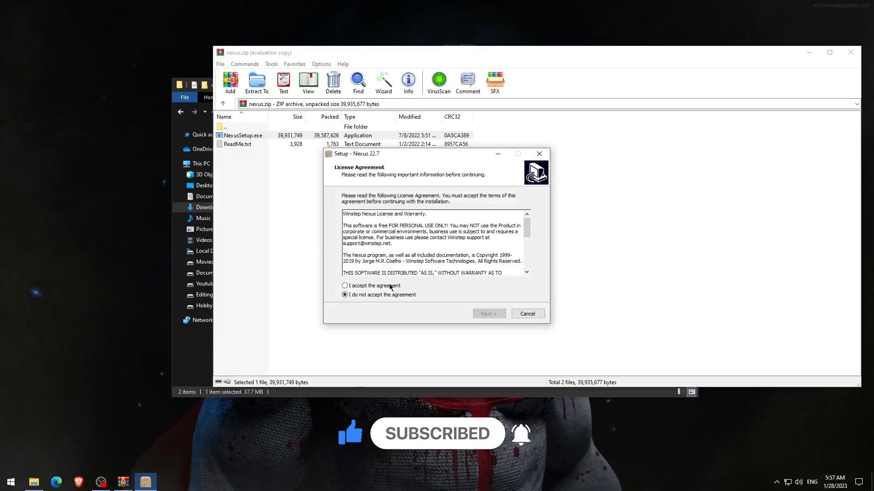
left_click(475, 313)
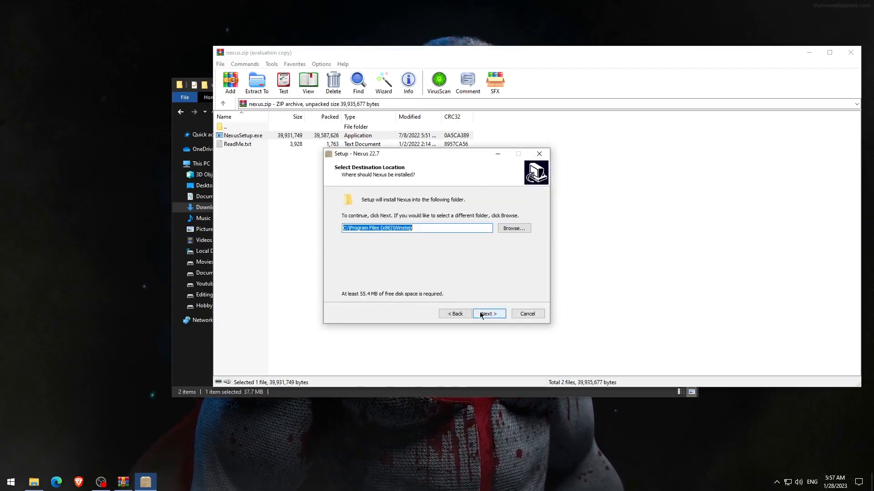
left_click(482, 315)
left_click(482, 314)
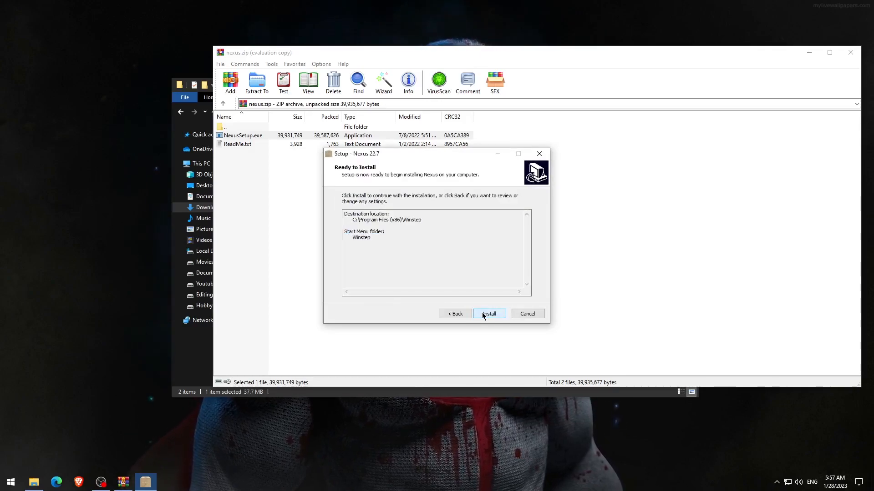
left_click(482, 313)
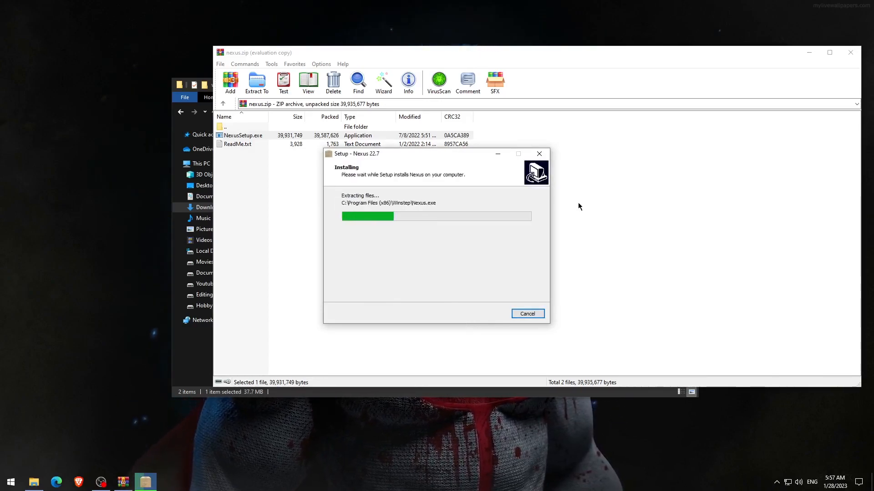
left_click(850, 52)
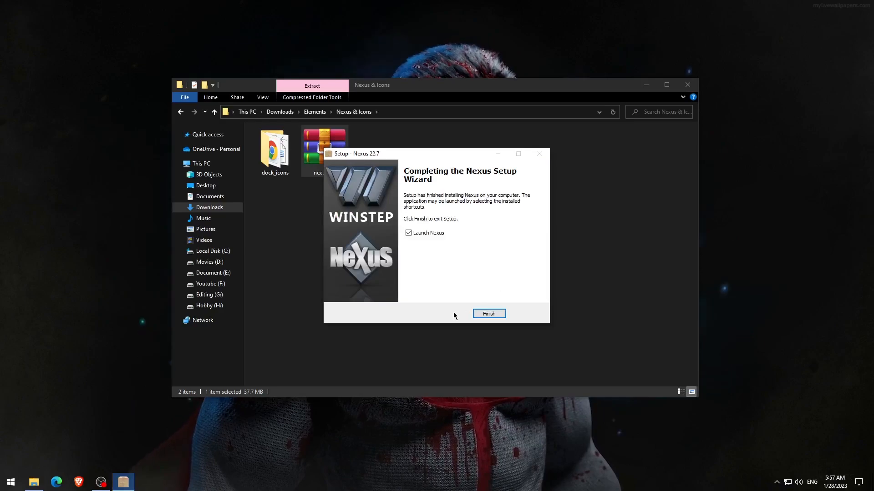
left_click(495, 314)
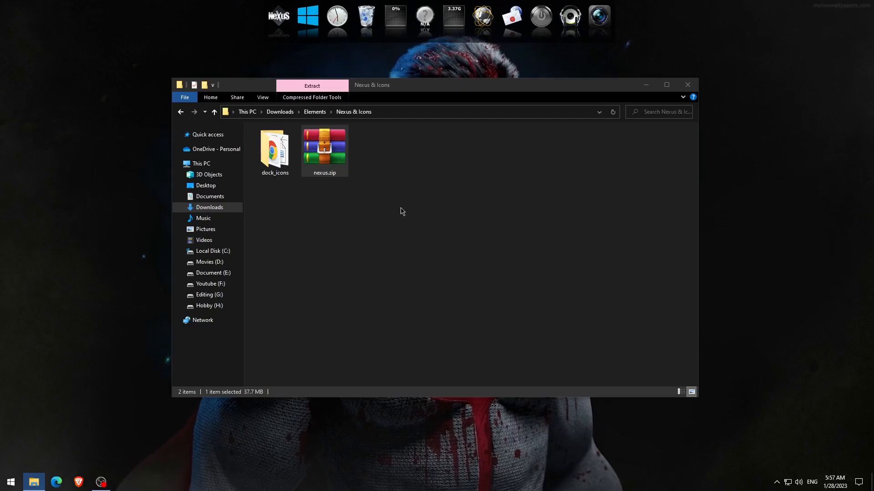
Step: Copy the dock_icons folder to the root of Local Disk (C:) and return to the Nexus & Icons folder
right_click(282, 157)
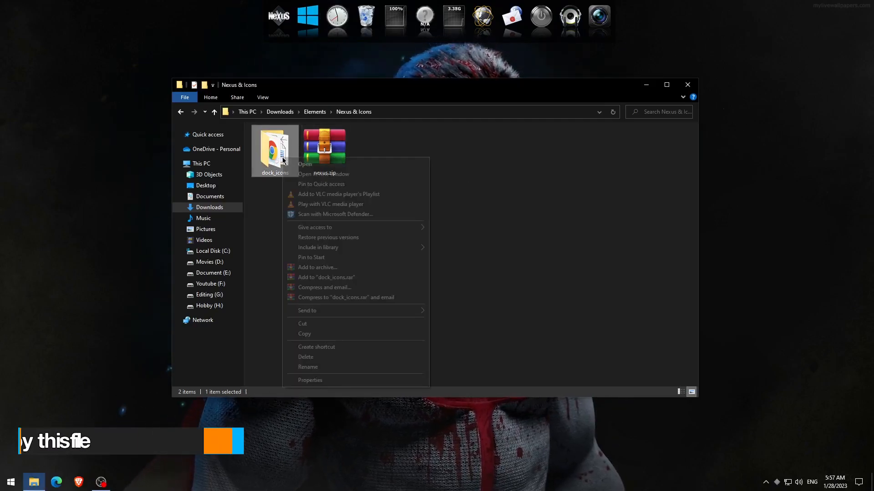
left_click(305, 334)
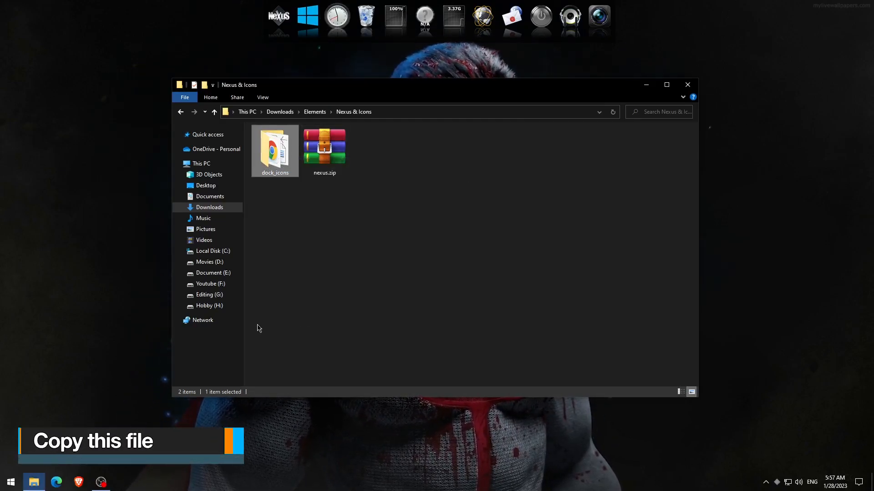
left_click(216, 254)
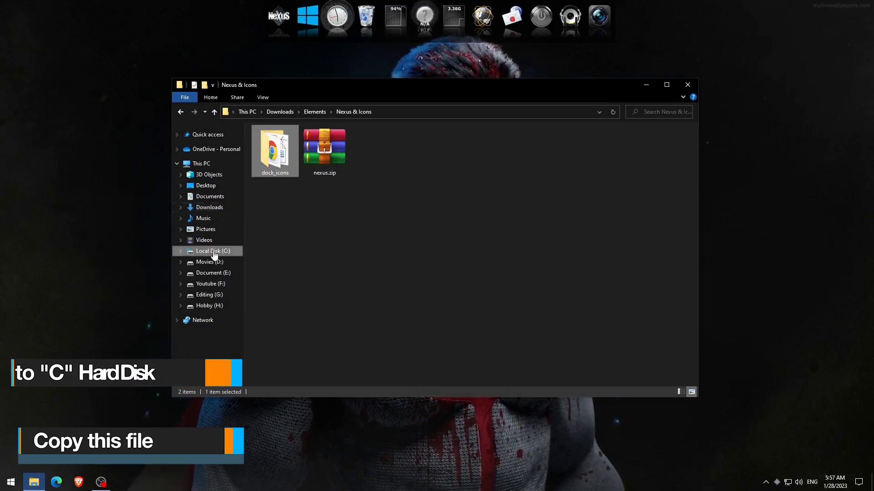
right_click(279, 253)
left_click(299, 303)
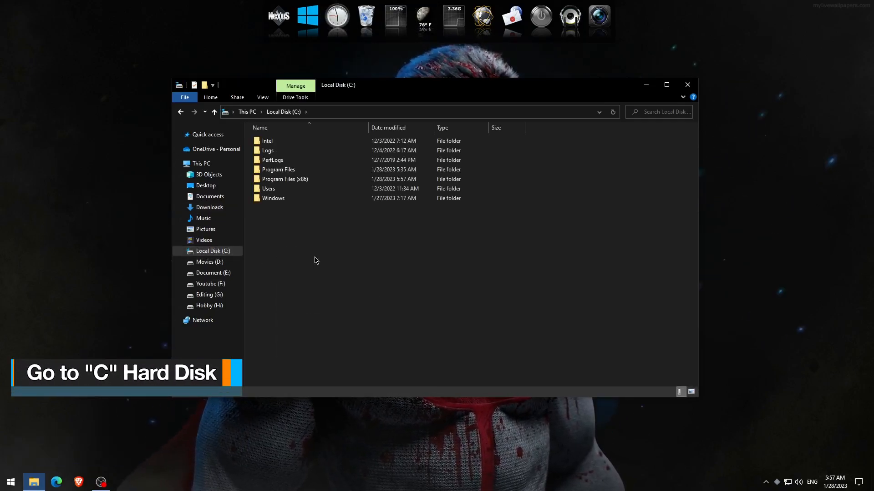
right_click(313, 249)
left_click(331, 286)
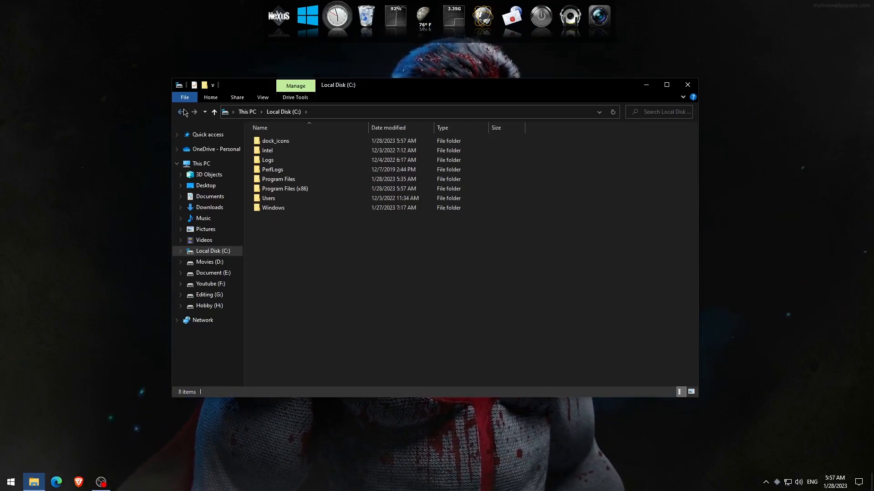
key("alt+Left")
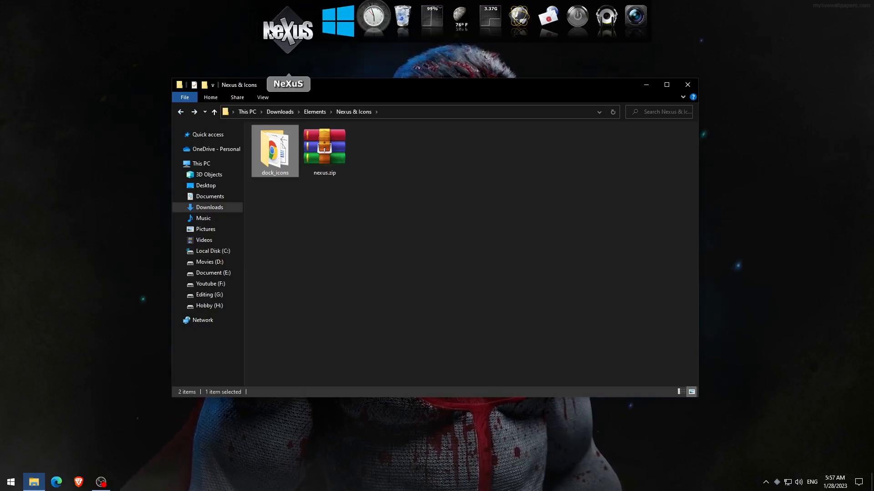
Step: Restore the Nexus dock configuration from wsbackup.wbk in C:\dock_icons and accept the preferences
left_click(276, 31)
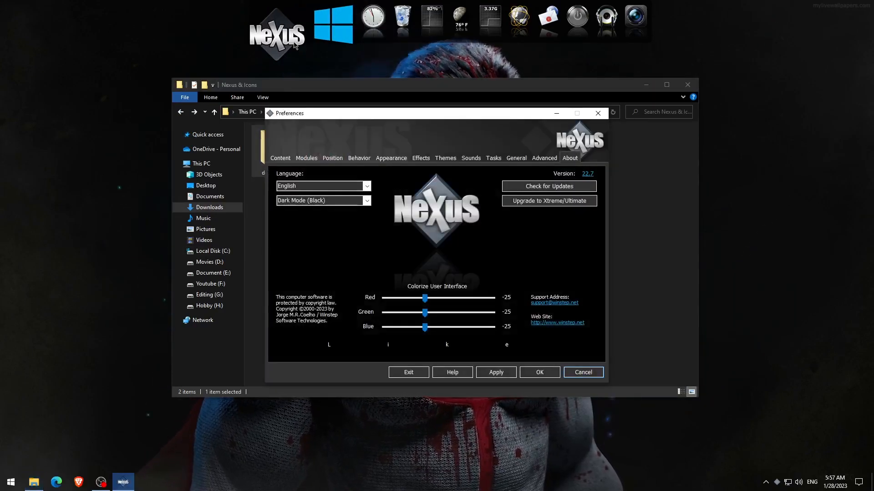
left_click(545, 158)
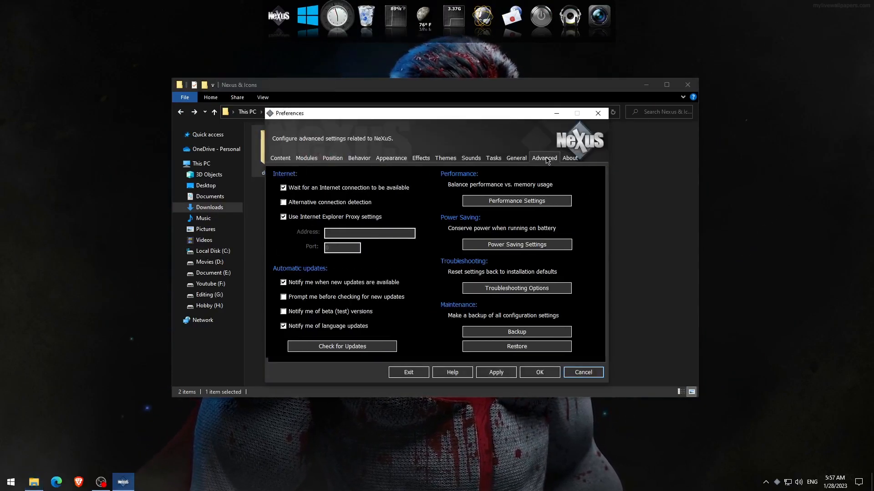
left_click(512, 347)
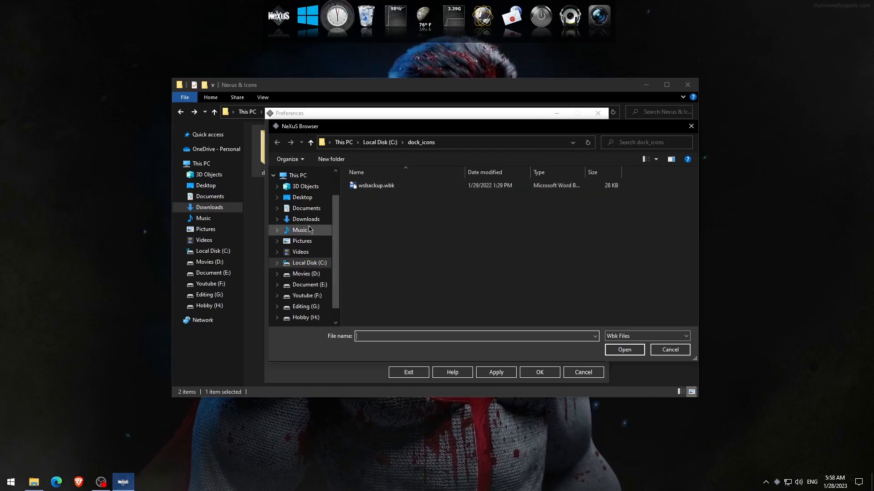
left_click(309, 263)
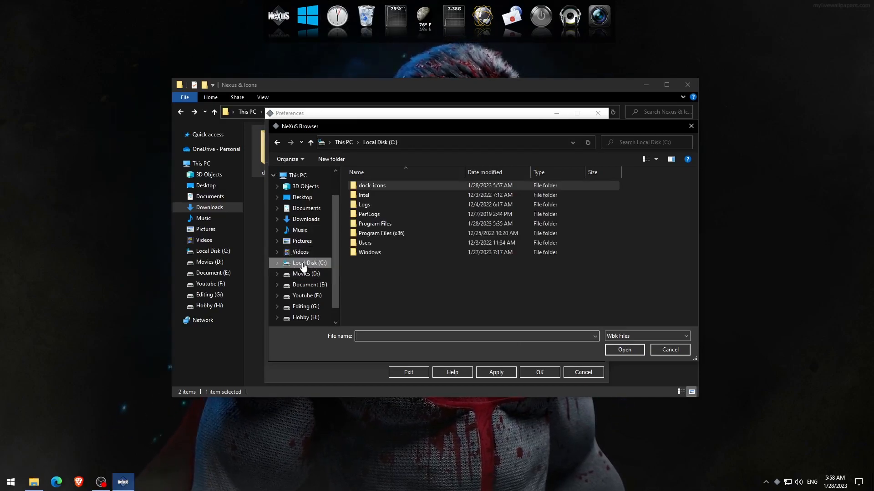
double_click(386, 187)
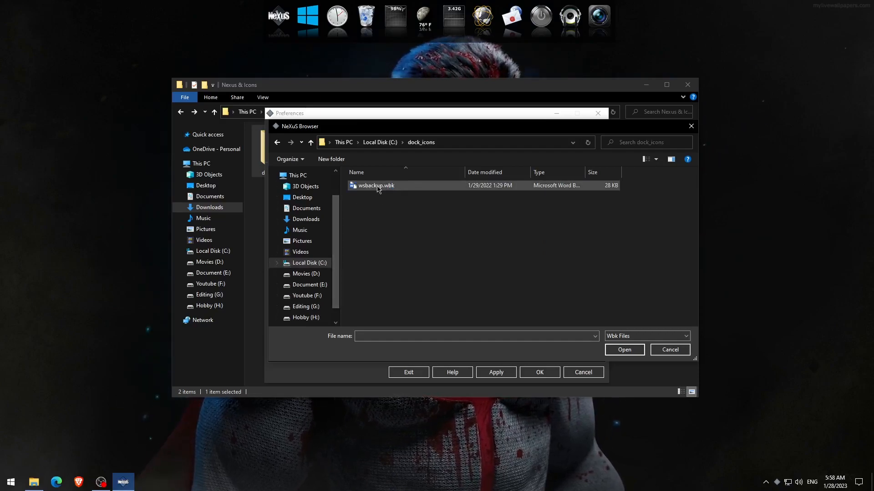
left_click(386, 188)
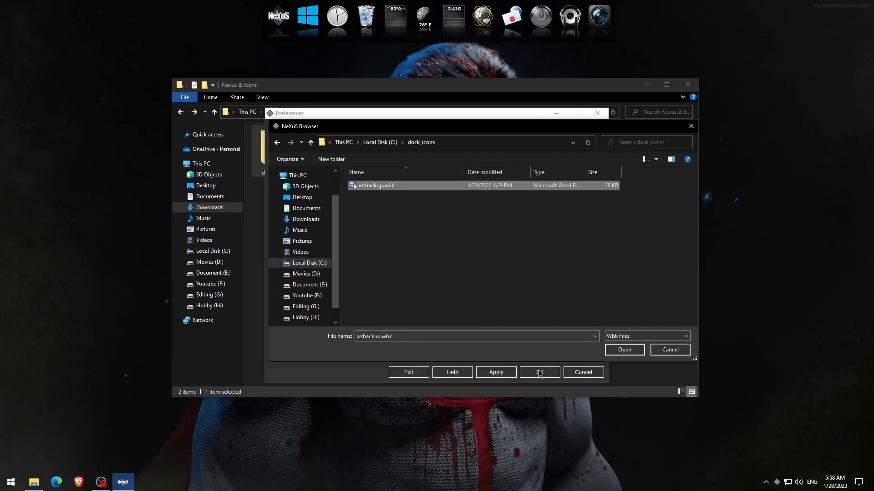
double_click(468, 188)
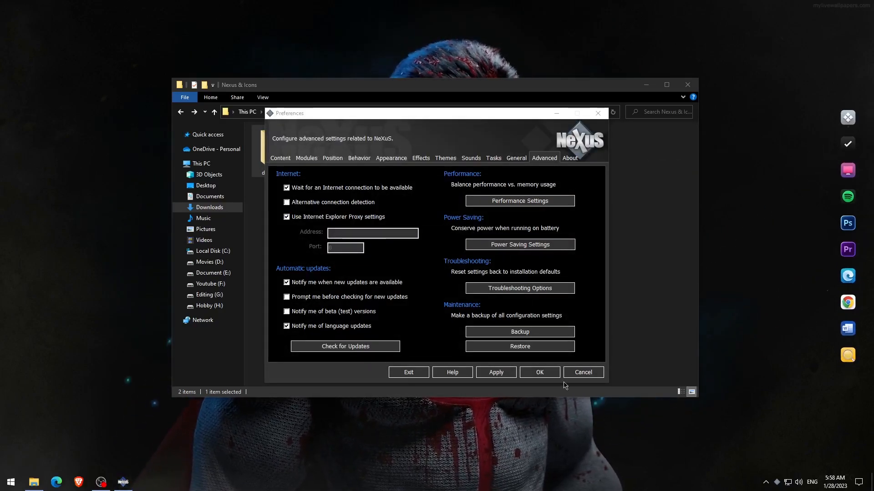
left_click(538, 372)
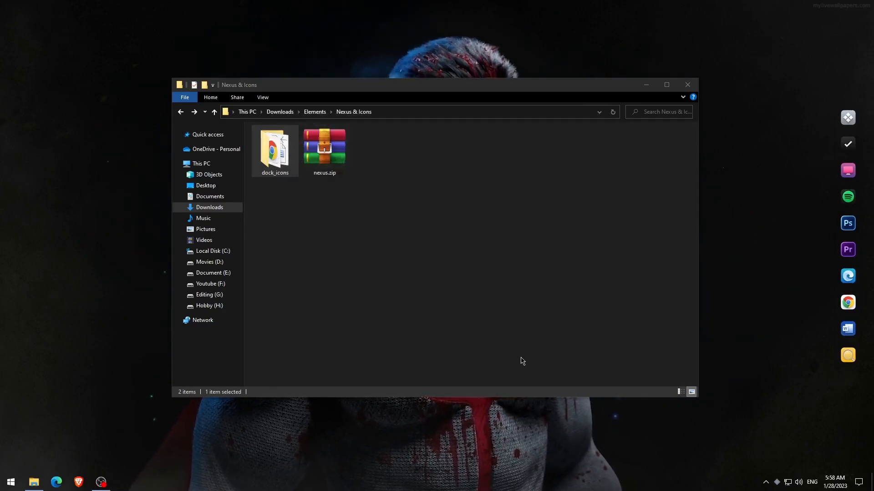
Step: Go back to the Elements folder and launch the Rainmeter-4.5.17.exe installer
left_click(317, 112)
left_click(357, 231)
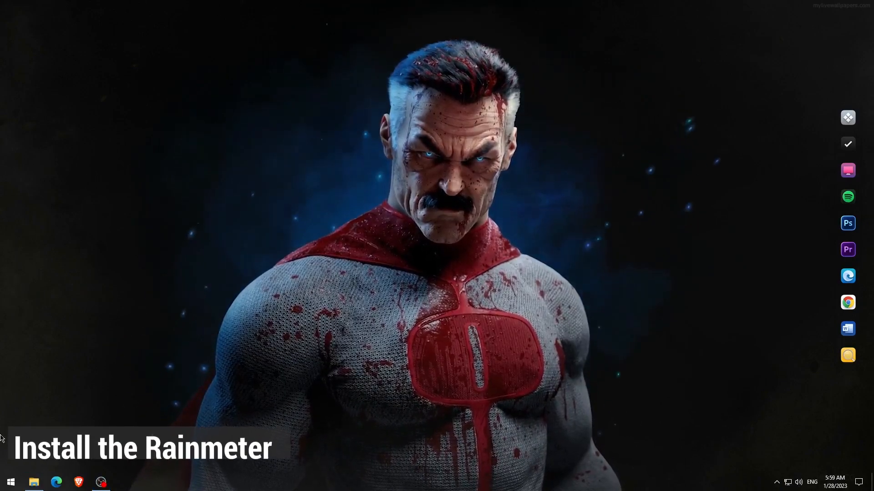
left_click(33, 481)
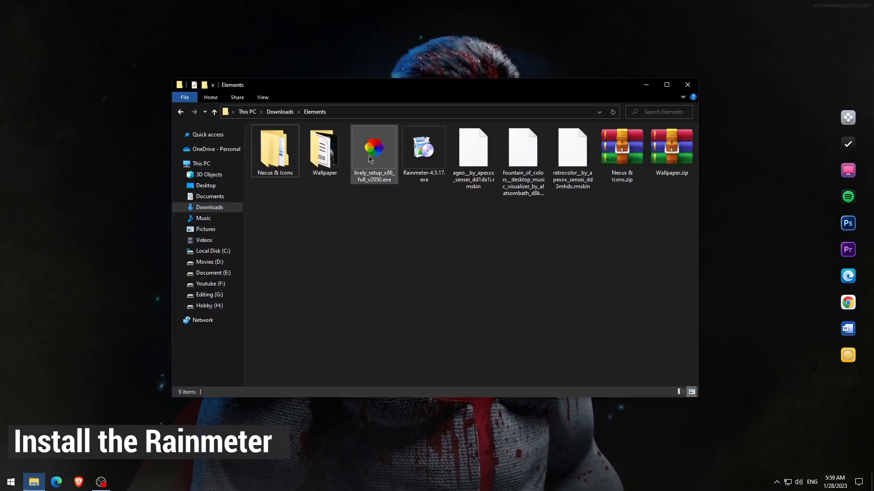
left_click(435, 160)
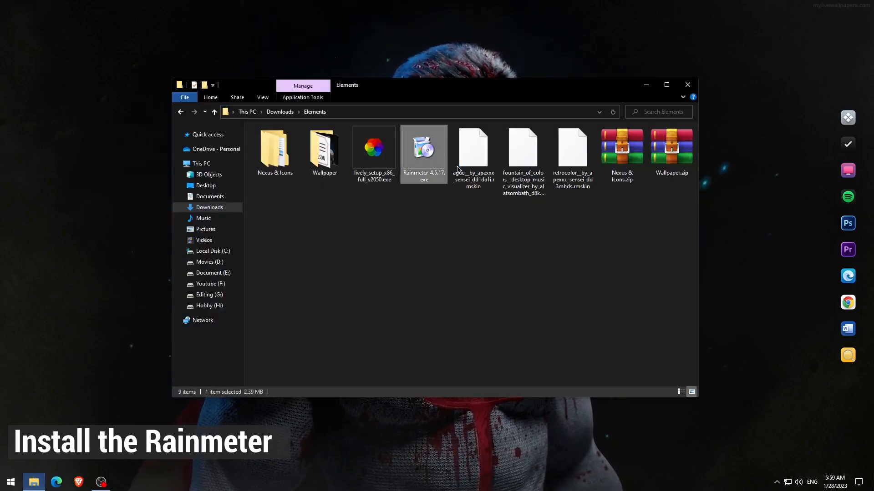
right_click(429, 156)
left_click(450, 171)
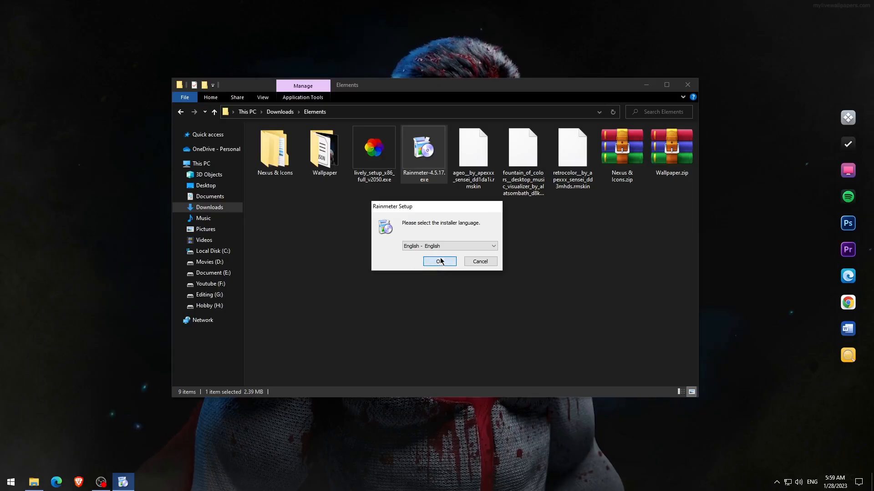
Step: Install Rainmeter in English as a standard 64-bit installation that launches on startup, and run it on finishing
left_click(440, 262)
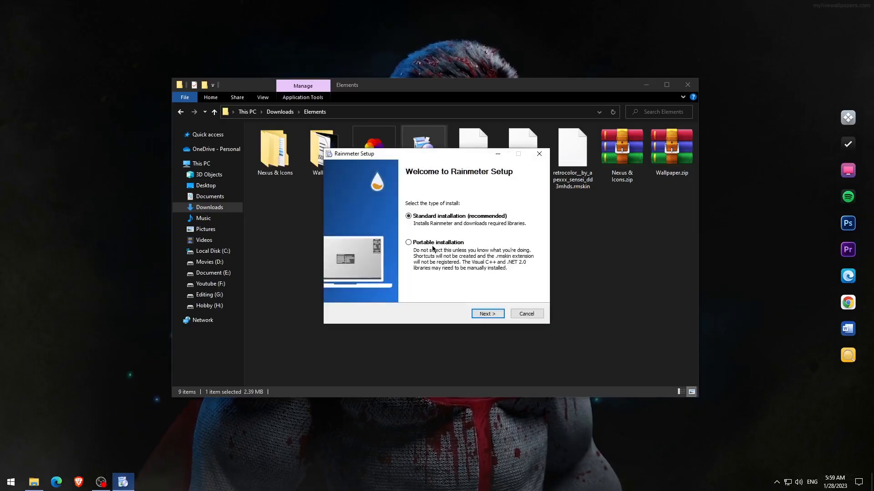
left_click(480, 314)
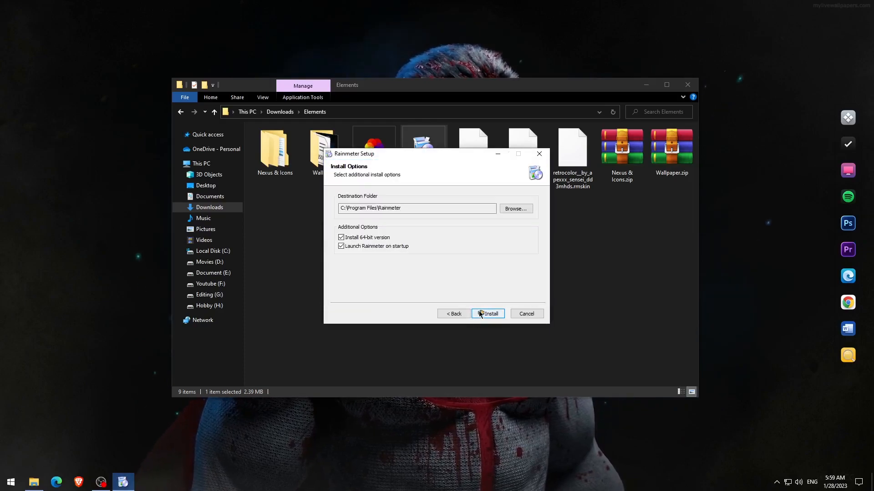
left_click(480, 314)
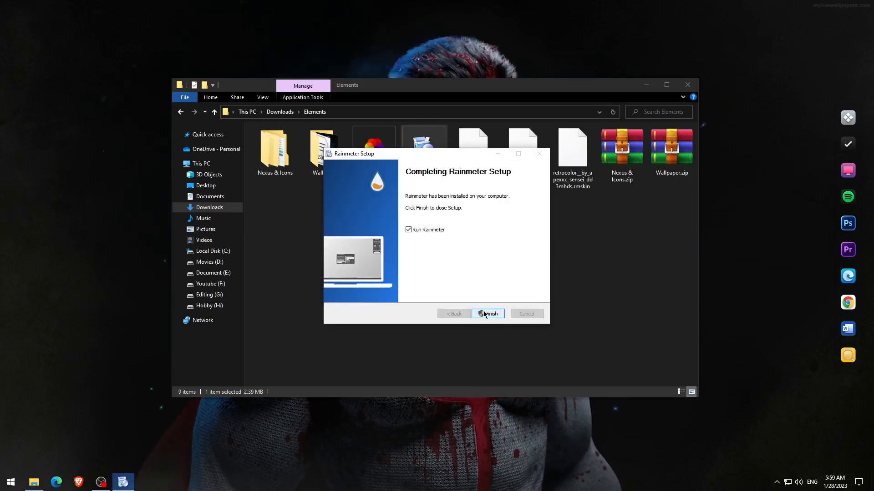
left_click(485, 314)
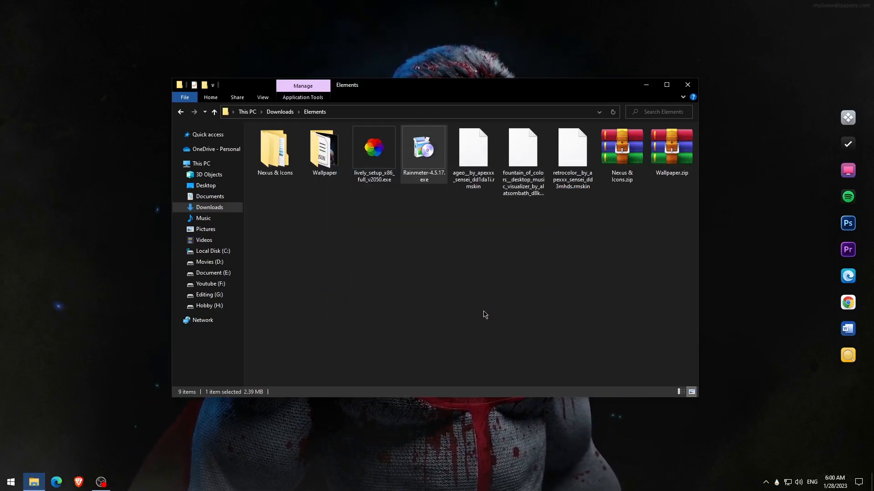
Step: Unload Rainmeter's default illustro skins: Welcome, Disks, System and Clock
right_click(378, 237)
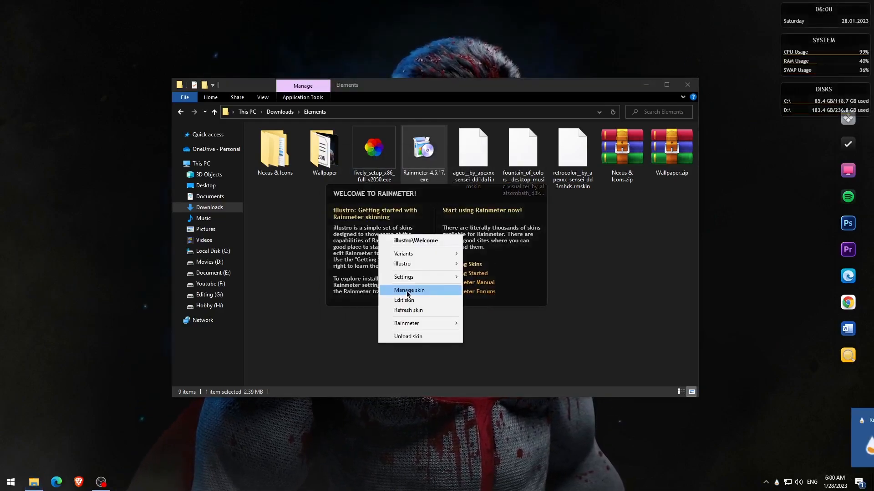
left_click(428, 337)
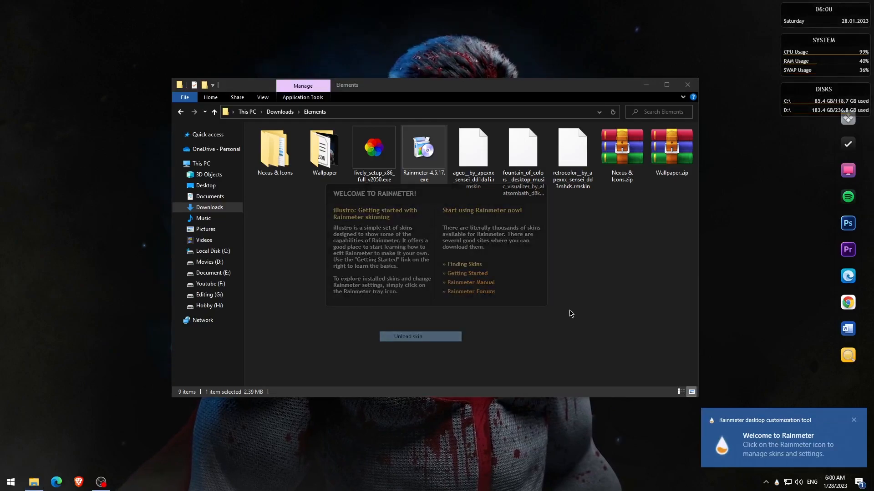
right_click(801, 106)
left_click(834, 205)
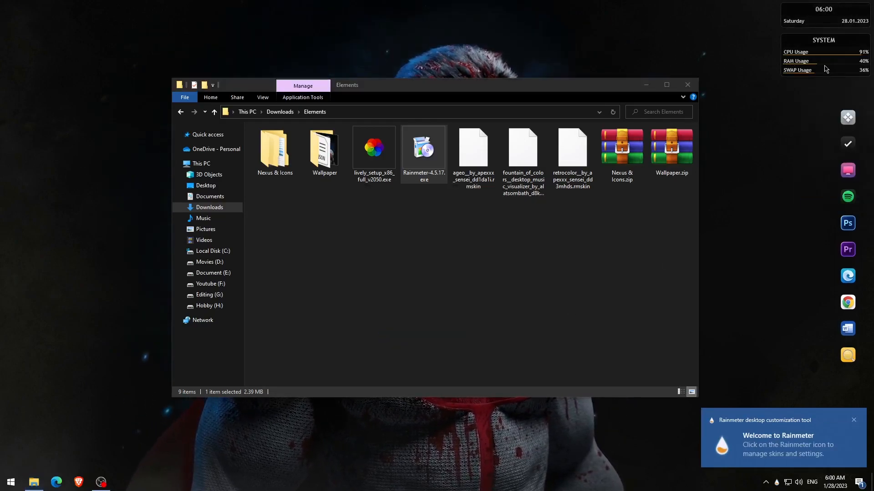
right_click(796, 68)
left_click(848, 168)
right_click(826, 23)
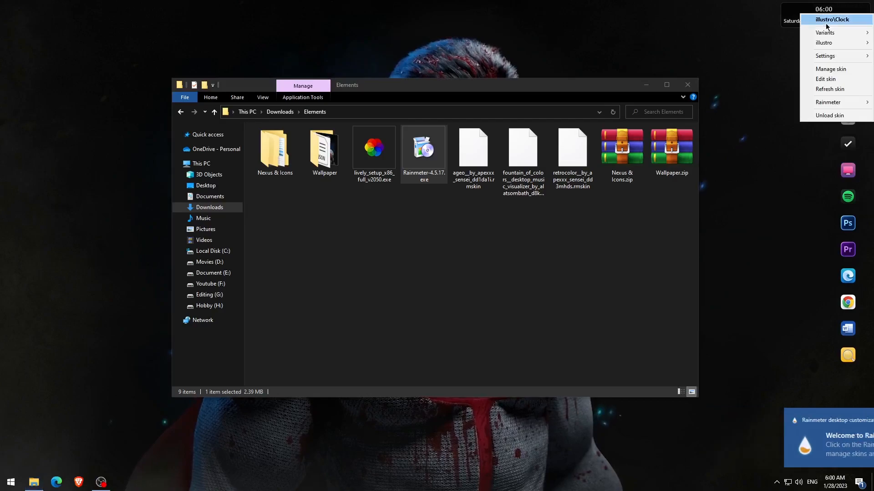
left_click(822, 116)
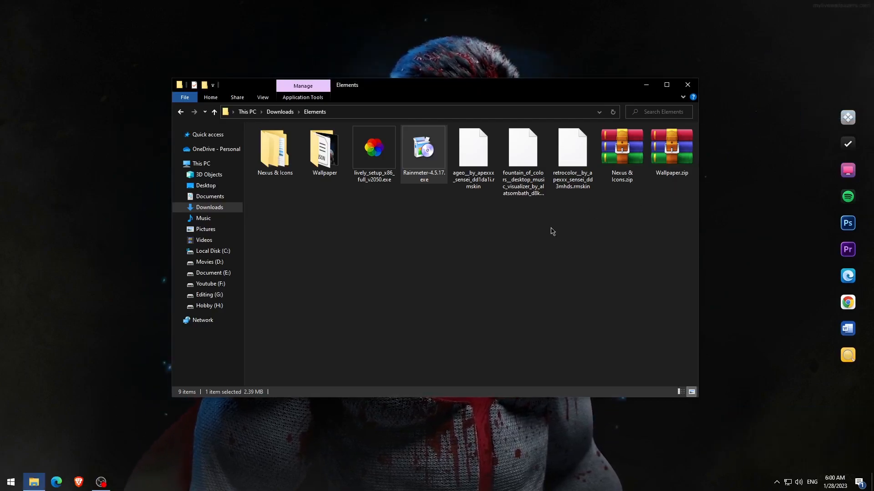
Step: Refresh the Elements folder and install the Ageo date-and-time skin with its included layout
left_click(523, 233)
right_click(470, 228)
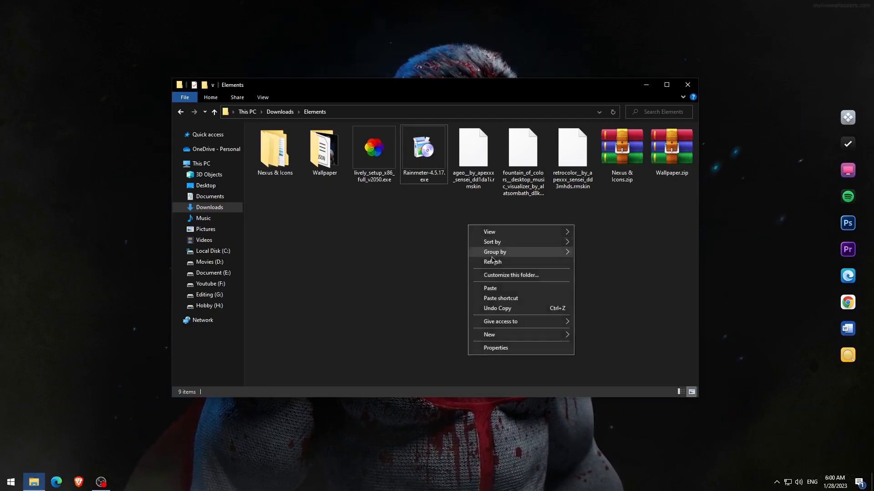
left_click(527, 255)
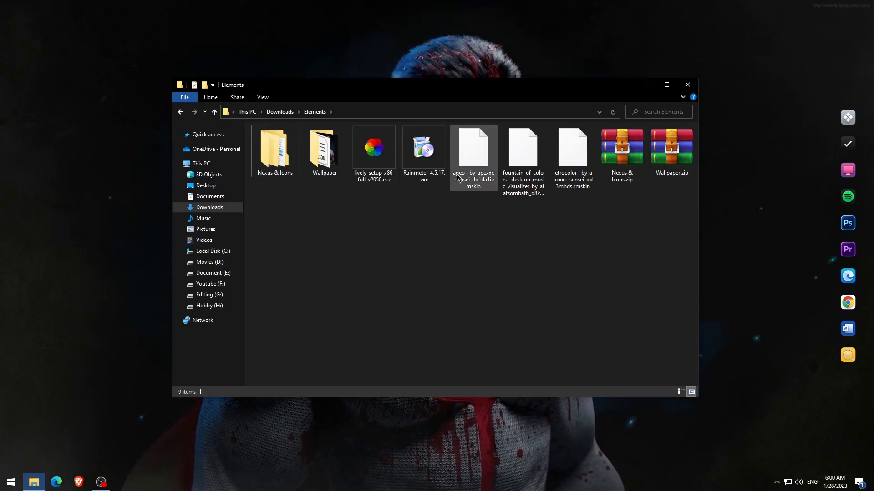
double_click(469, 157)
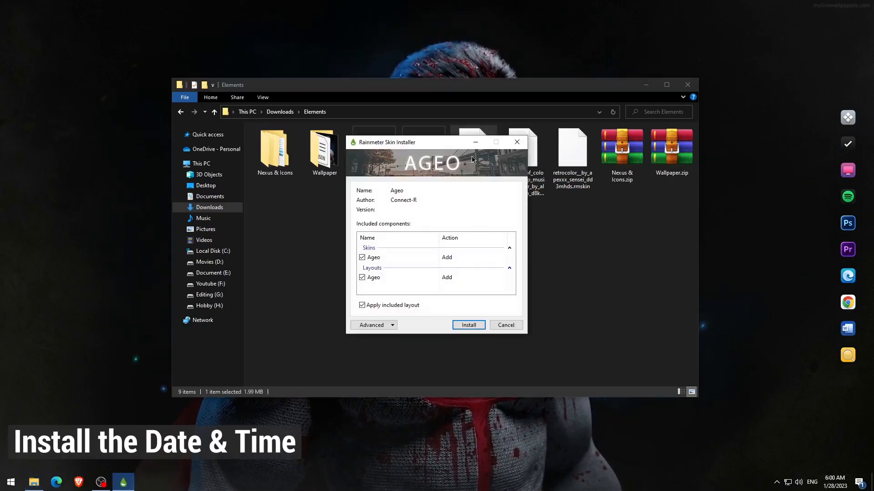
left_click(465, 326)
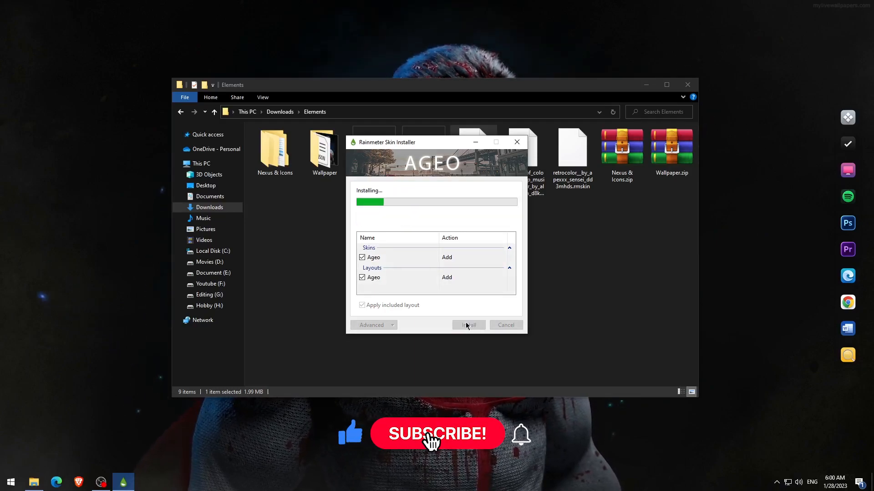
left_click(569, 252)
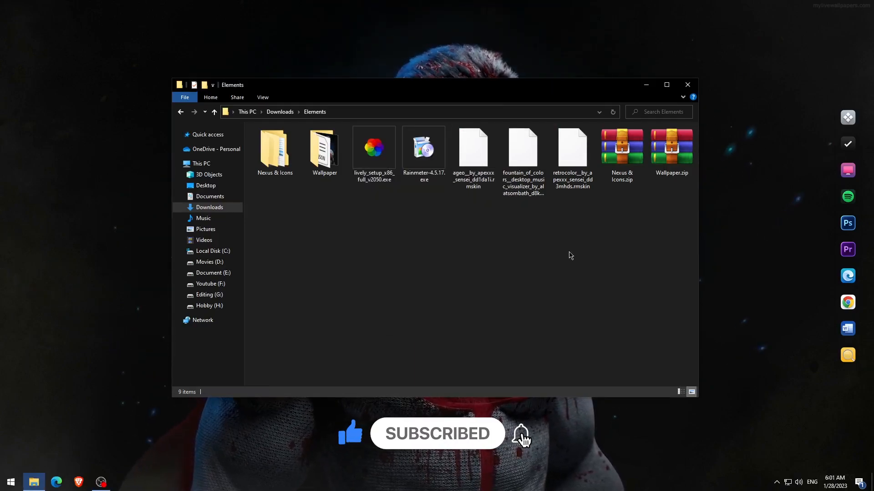
Step: Open the Rainmeter manager and load Time and Date.ini from the Ageo skin's Time and Date folder
left_click(777, 488)
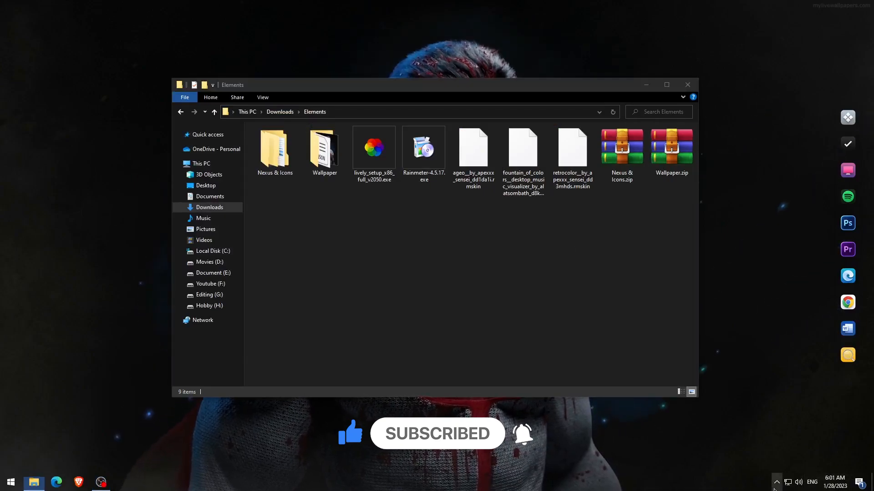
left_click(777, 447)
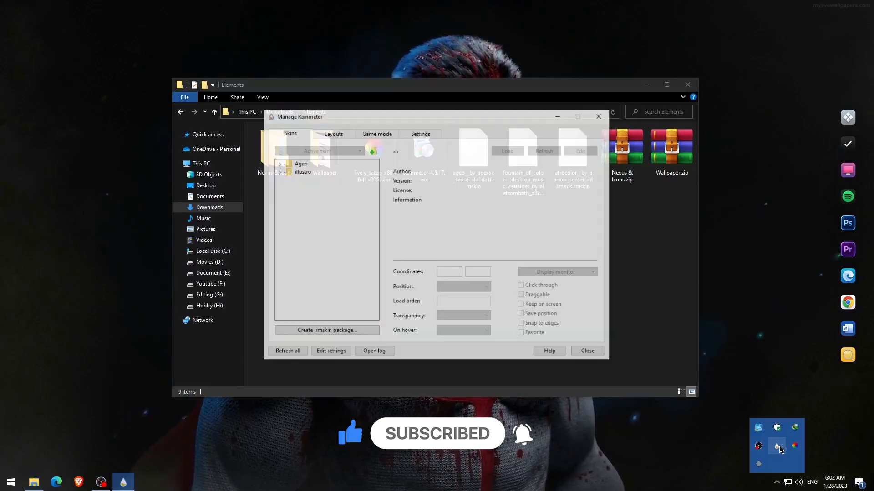
left_click(279, 164)
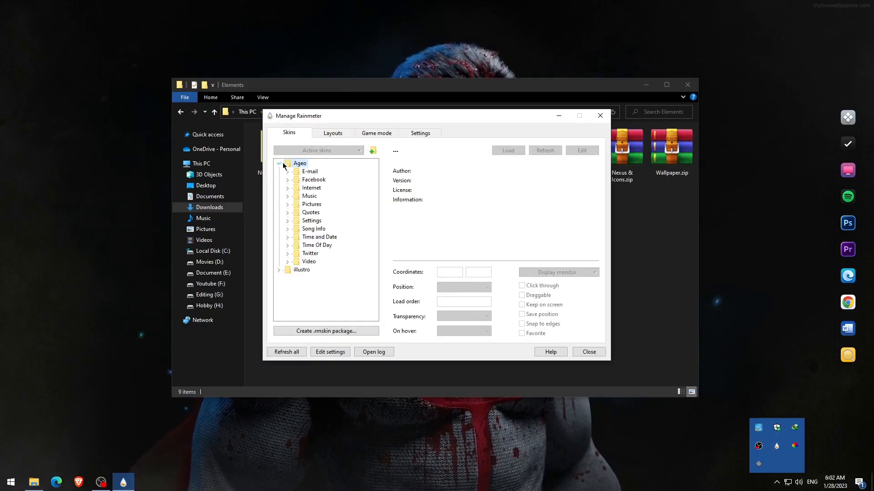
left_click(287, 237)
left_click(347, 246)
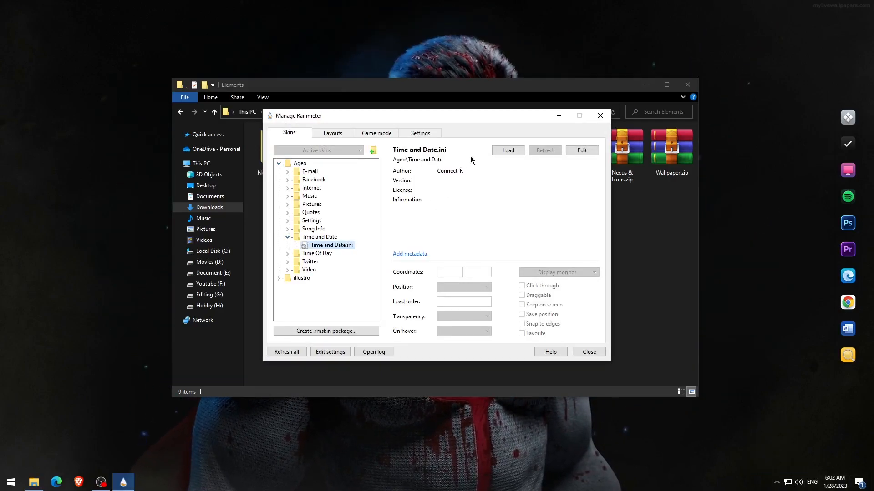
left_click(507, 151)
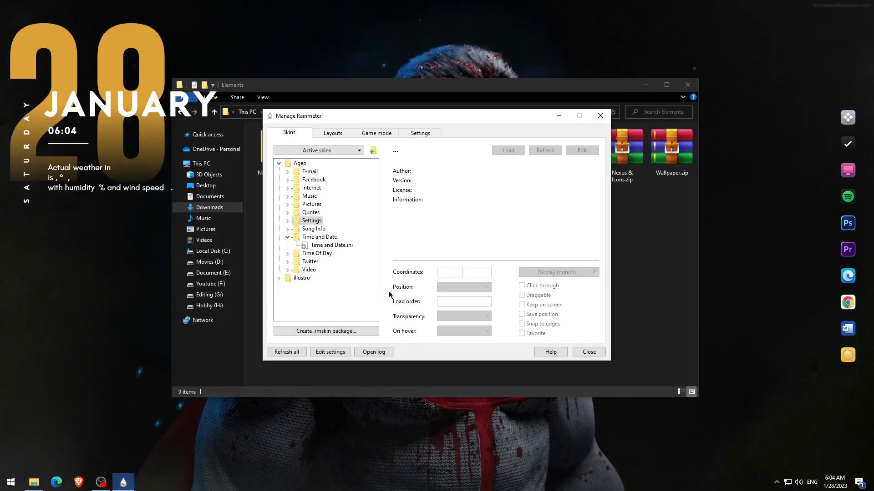
Step: Load Settings.ini from the Ageo skin's Settings folder
left_click(287, 221)
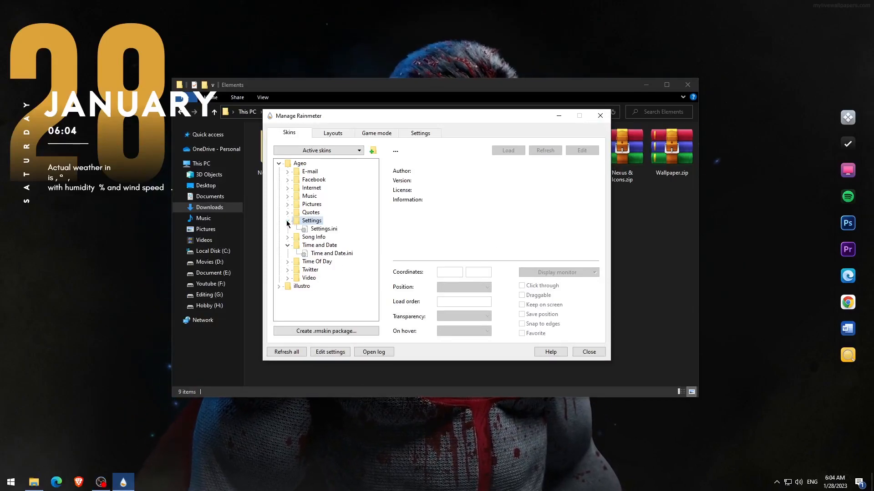
left_click(335, 229)
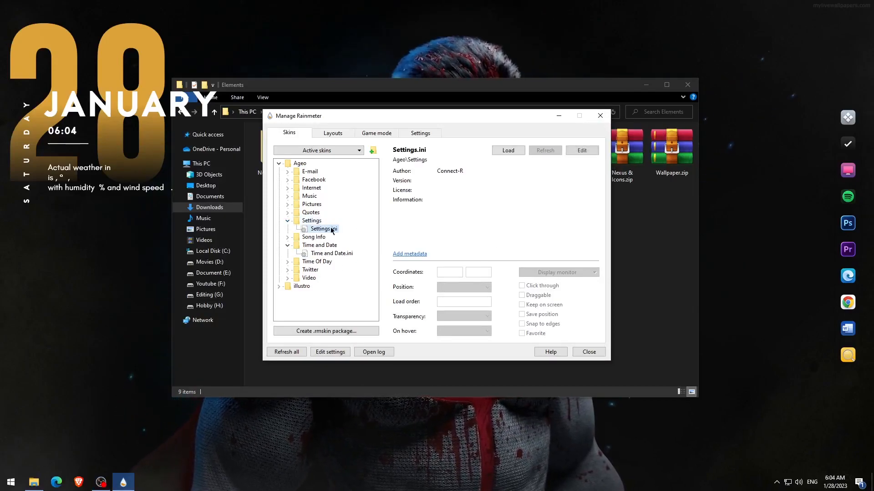
left_click(518, 151)
Step: Set the Ageo skin's Color 2 to RGB 139,149,161
left_click(772, 246)
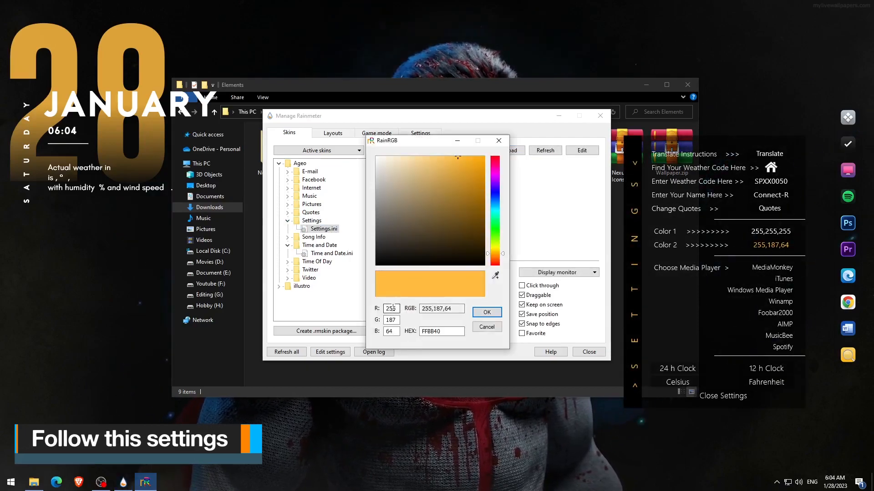
left_click_drag(398, 308, 370, 311)
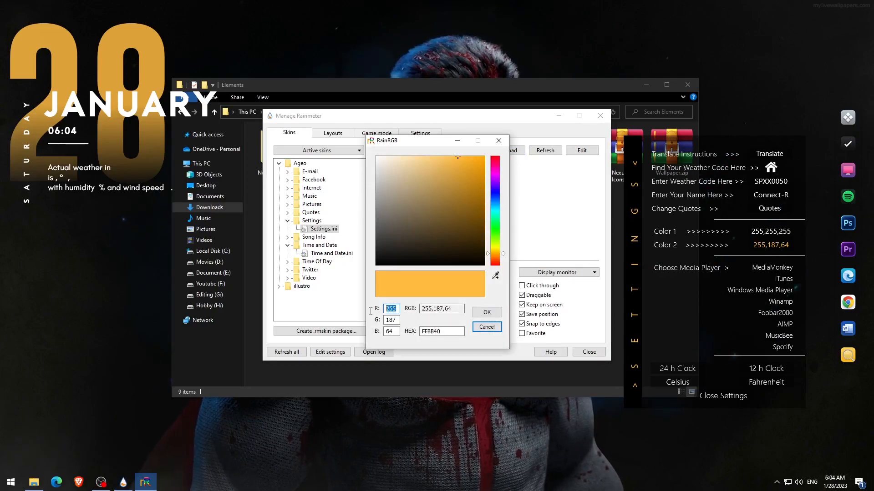
type("1")
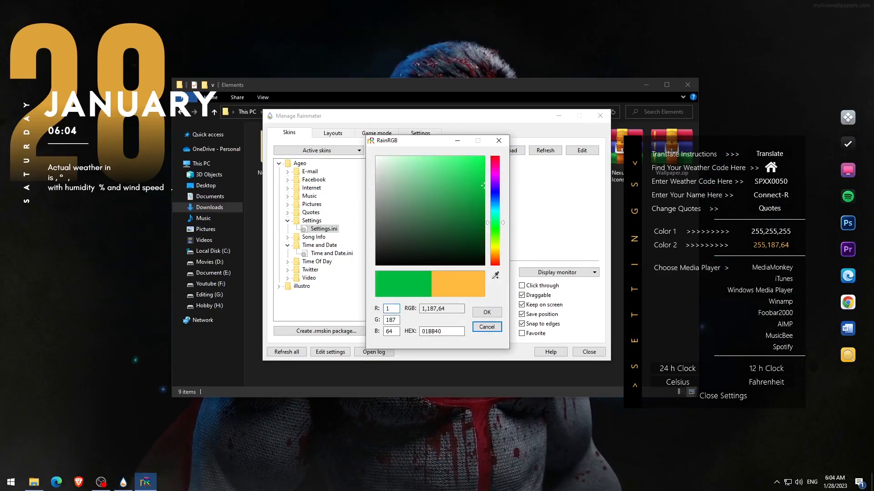
type("39,")
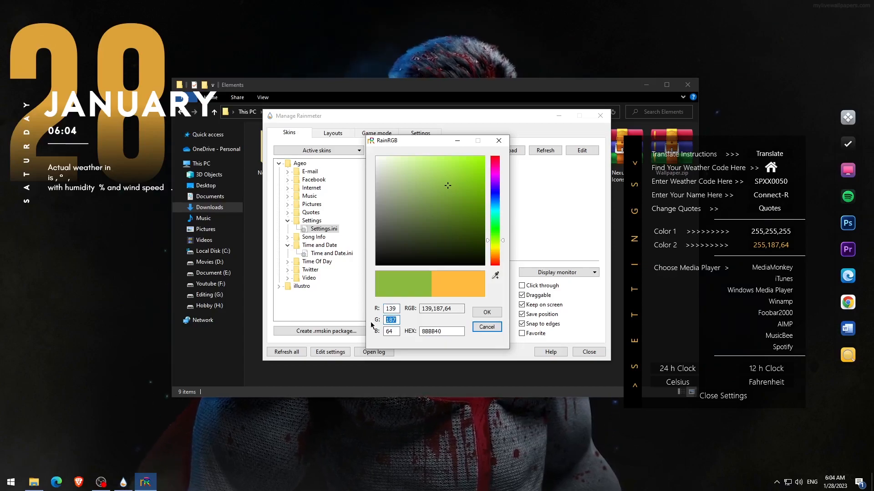
type("149,")
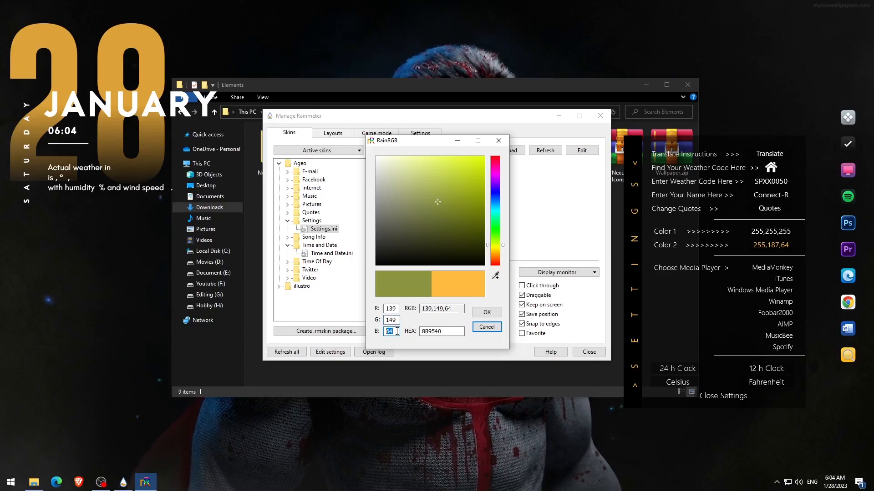
type("161")
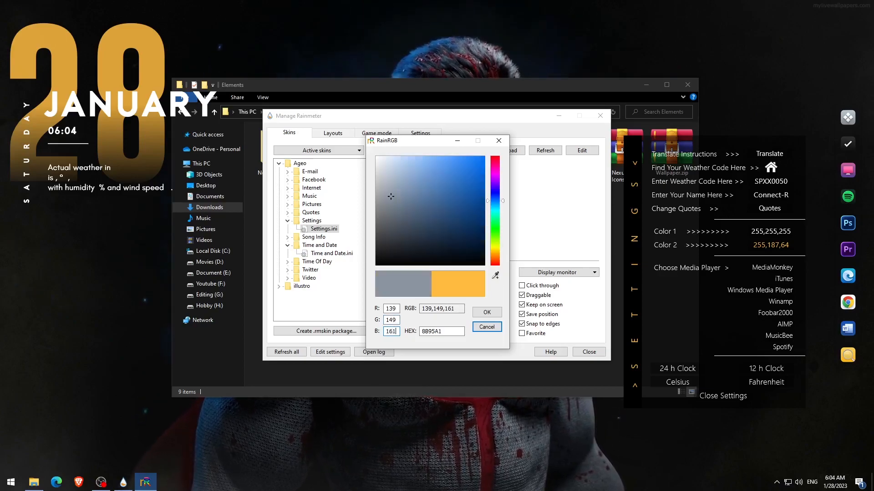
left_click(486, 313)
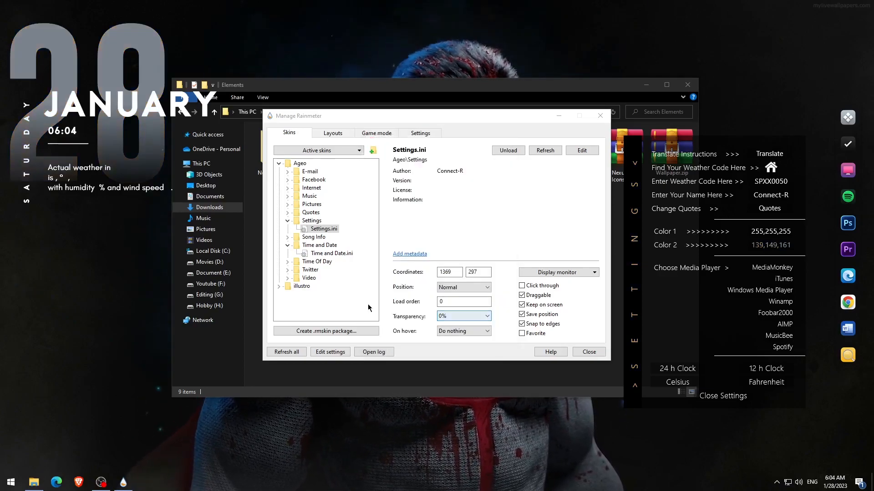
Step: Collapse the Ageo subfolders, then close the Rainmeter manager and the Ageo settings skin
left_click(288, 221)
left_click(288, 238)
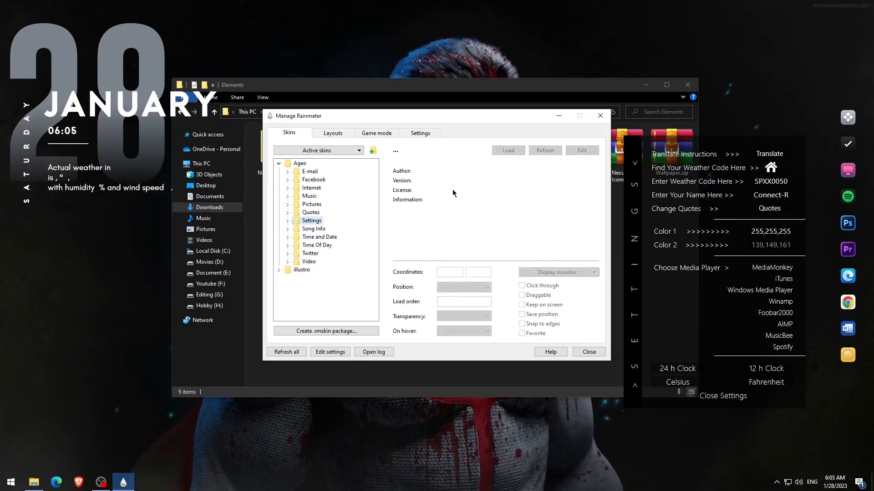
left_click(601, 117)
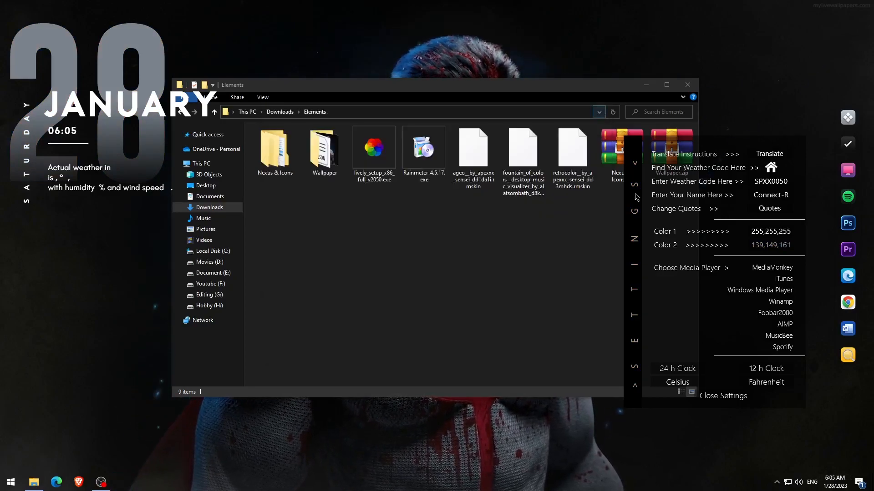
left_click(726, 397)
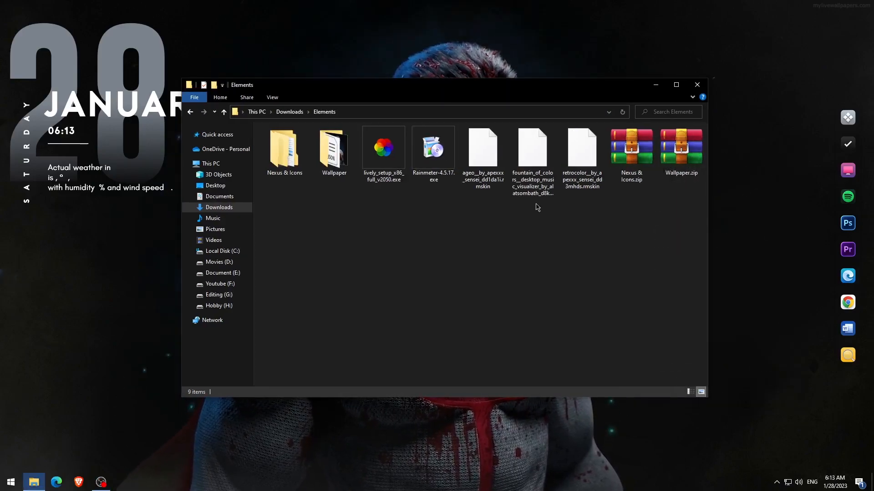
Step: Install the Fountain of Colors visualizer skin from the Elements folder with its included skins loaded, and minimize the folder window
double_click(532, 169)
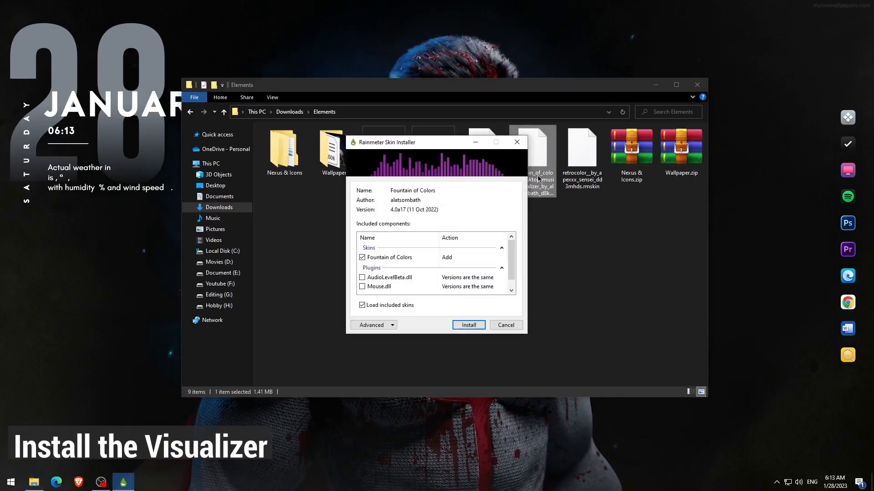
left_click(473, 326)
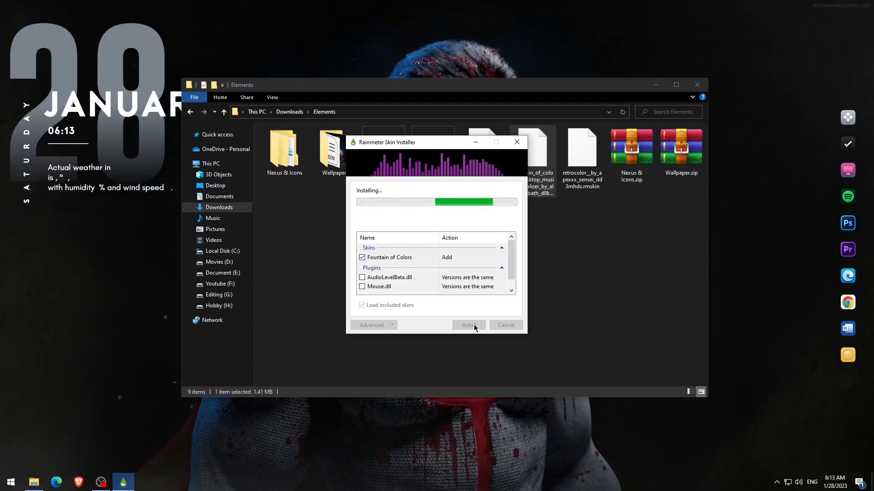
left_click(655, 85)
Step: Reopen the Rainmeter manager and refresh all skins
left_click(776, 482)
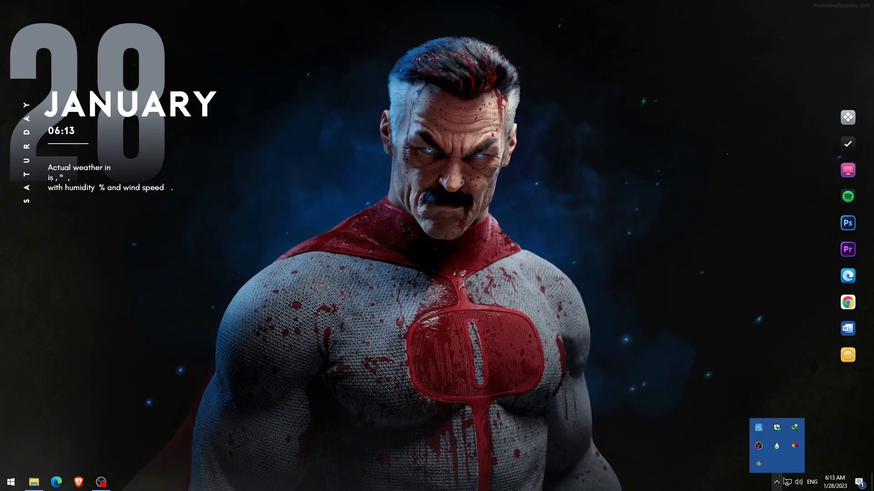
left_click(777, 446)
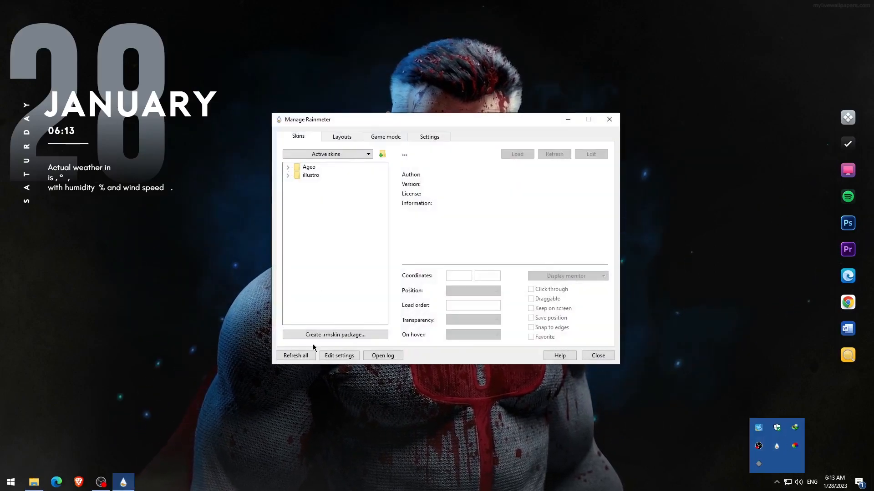
left_click(300, 356)
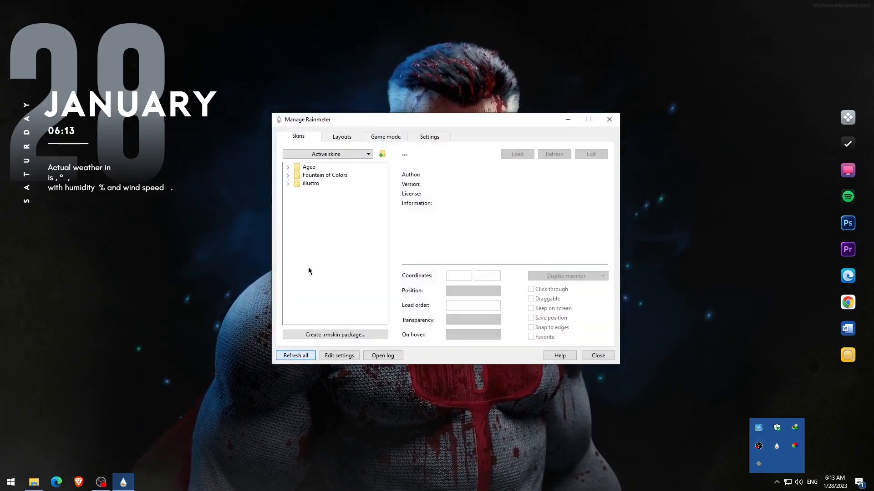
Step: Load GenerateBands.ini from the Fountain of Colors skin and minimize the Rainmeter manager
double_click(313, 177)
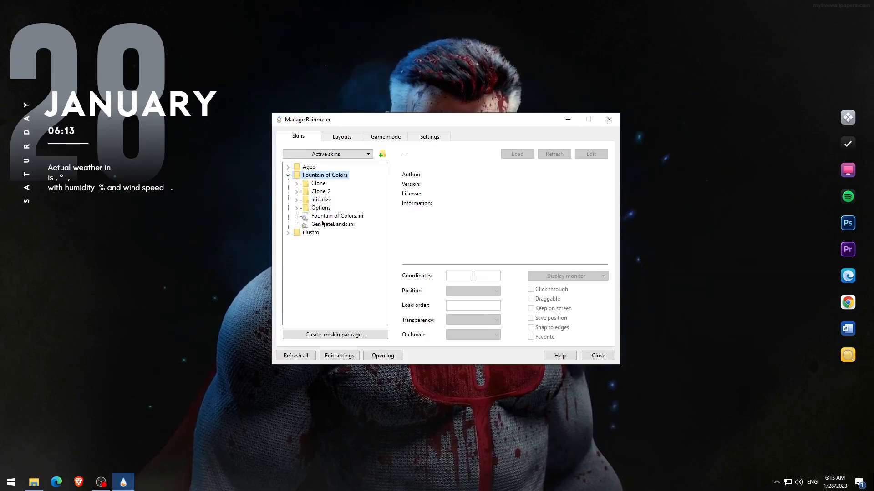
left_click(334, 216)
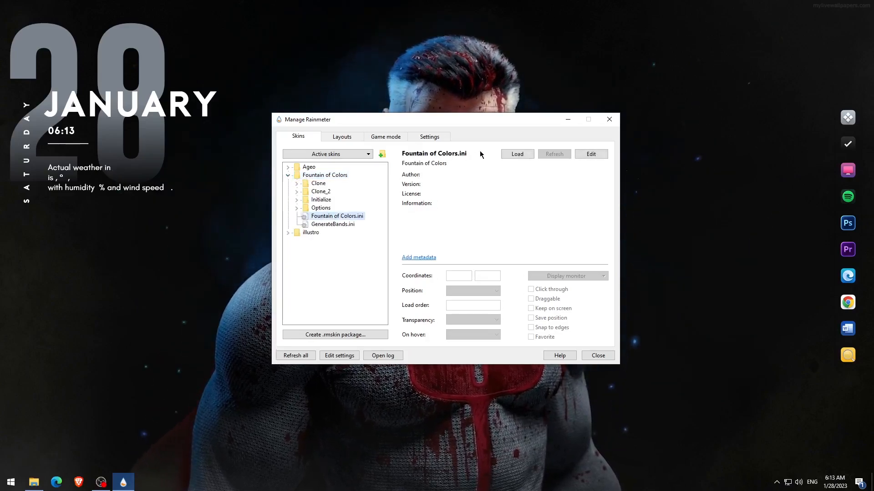
left_click(320, 224)
left_click(517, 155)
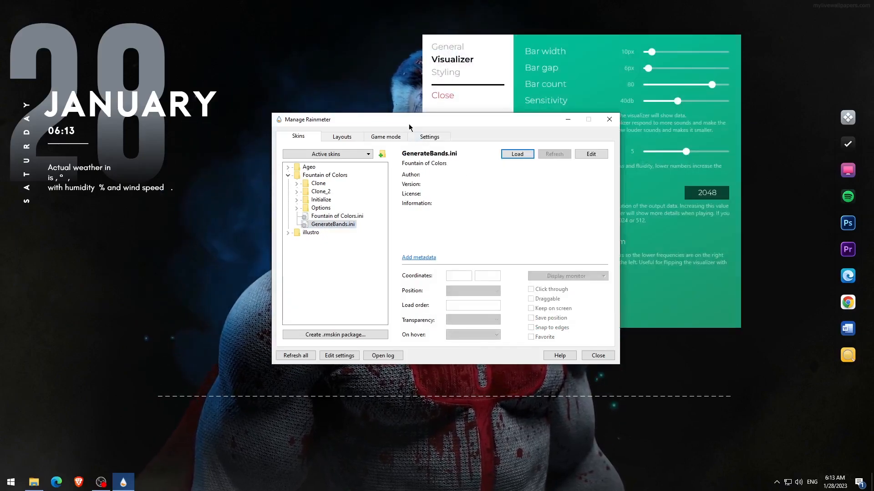
left_click(567, 119)
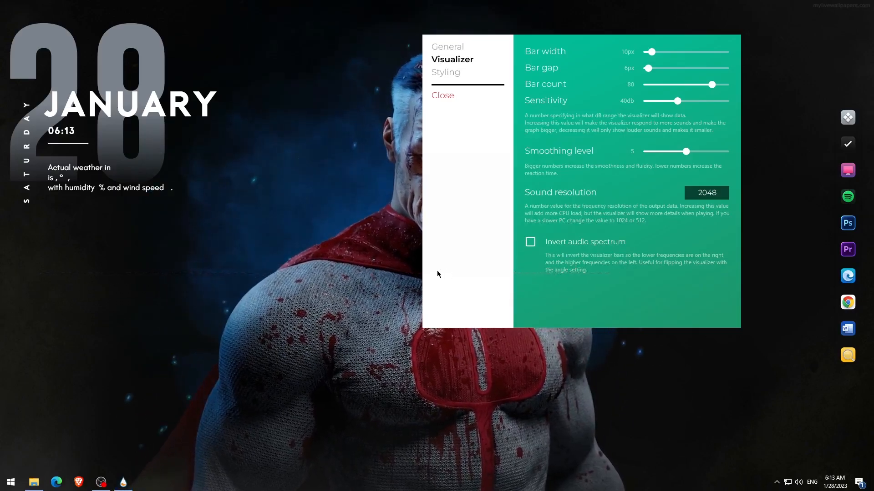
Step: Set the visualizer height to 160 px in the general visualizer options and dismiss the Internet Download Manager warning
left_click(471, 49)
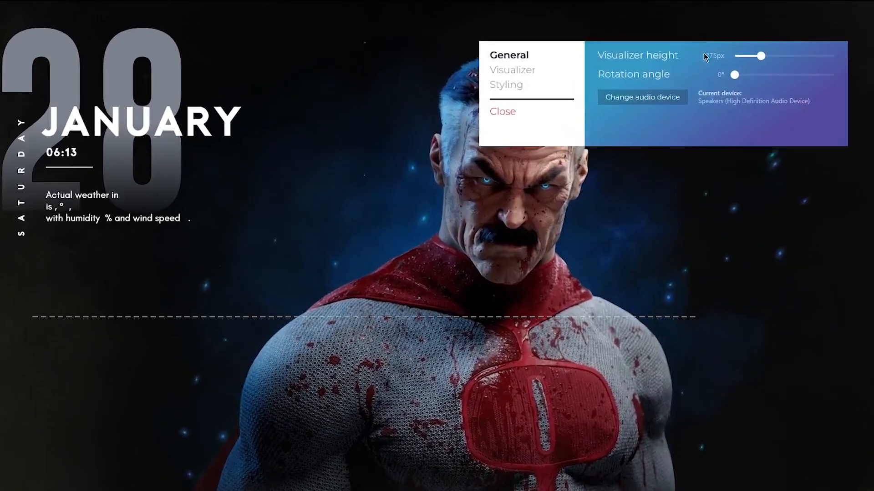
left_click(647, 49)
type("160")
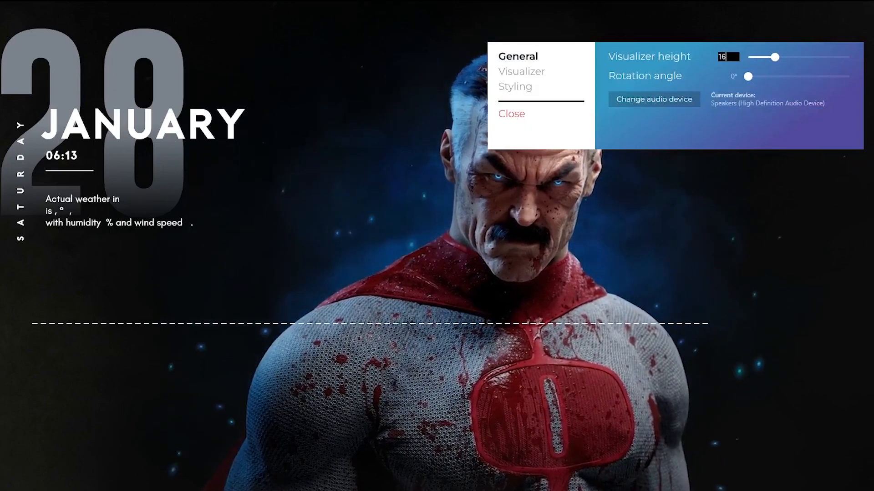
key("Return")
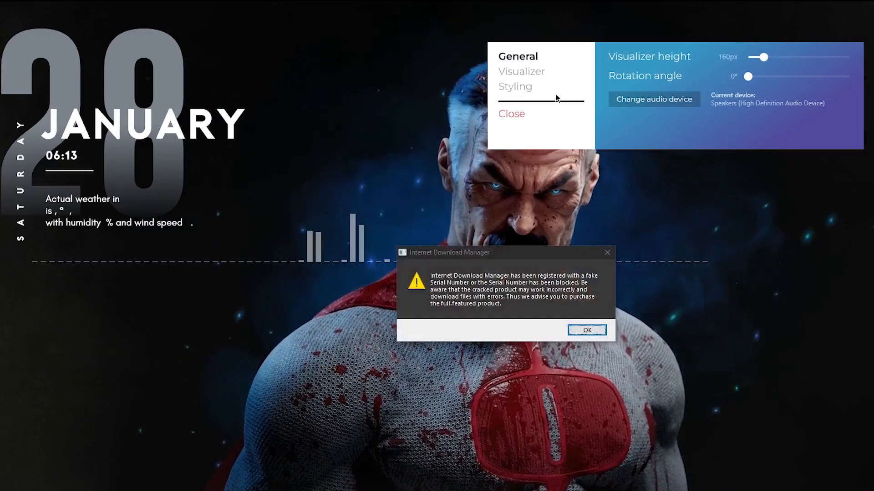
left_click(586, 330)
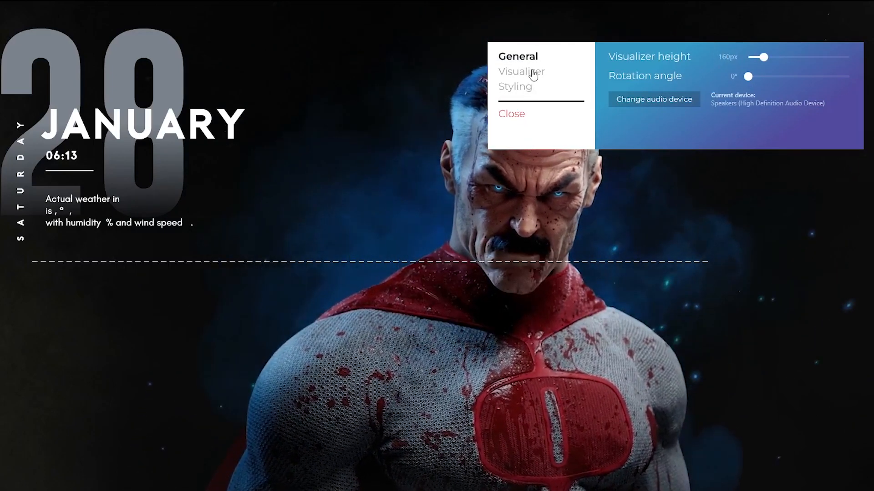
Step: Set the visualizer's bar width to 4 px and its bar count to 32
left_click(534, 73)
left_click(730, 62)
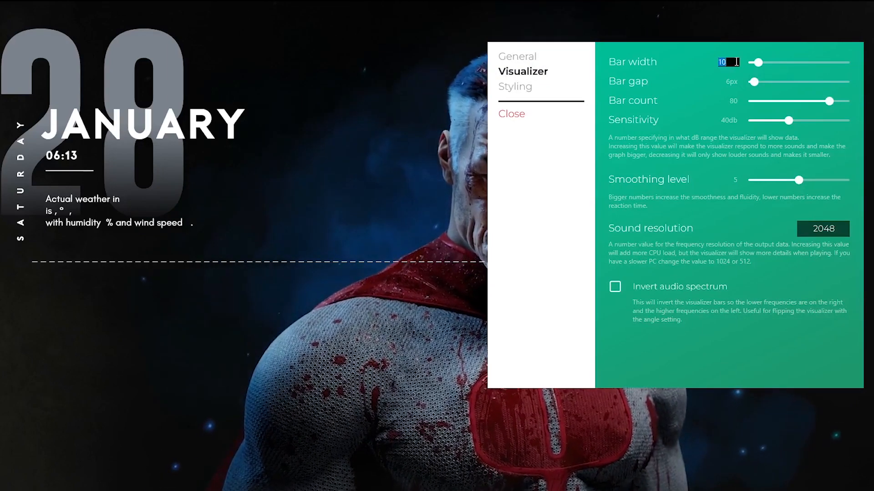
type("4")
key("Return")
left_click(734, 101)
type("80")
key("Return")
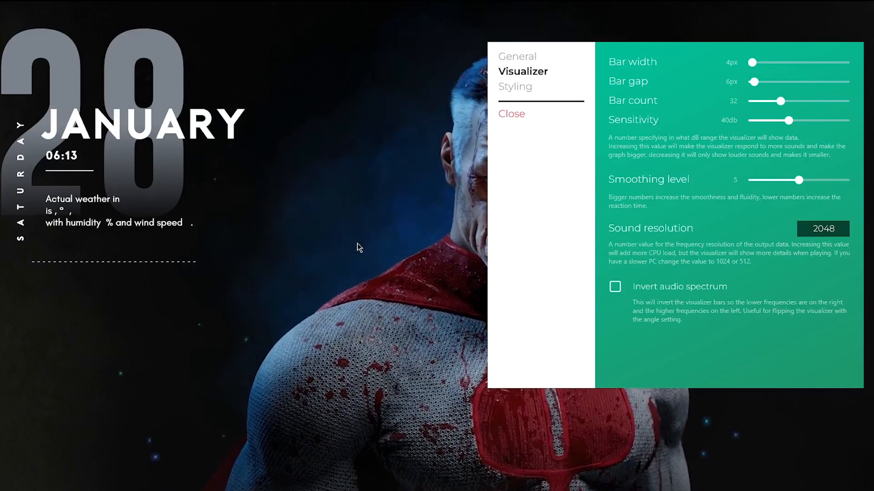
Step: Move the visualizer below the weather text, set its skin color to indigo blue, and close its options
left_click_drag(182, 265, 164, 306)
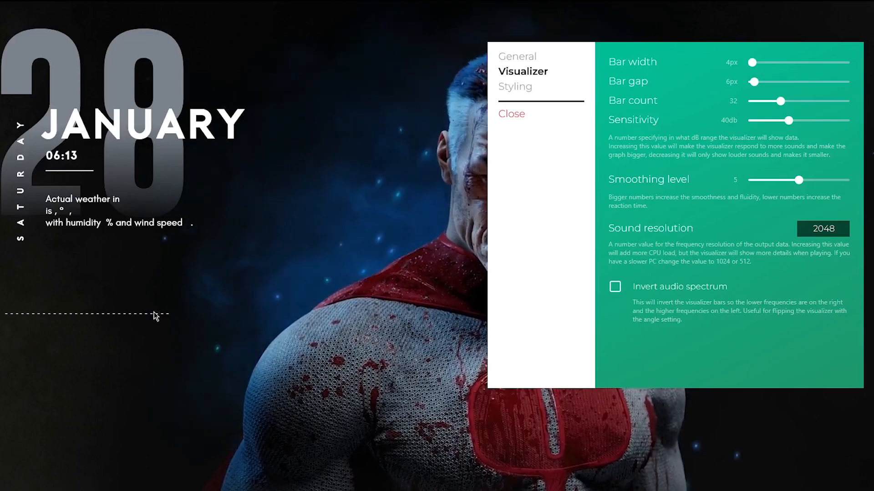
left_click_drag(154, 313, 152, 315)
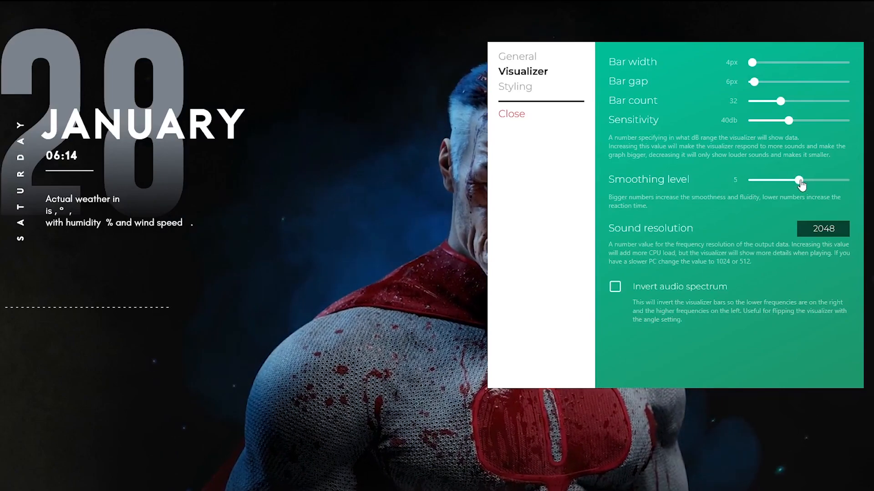
left_click(516, 88)
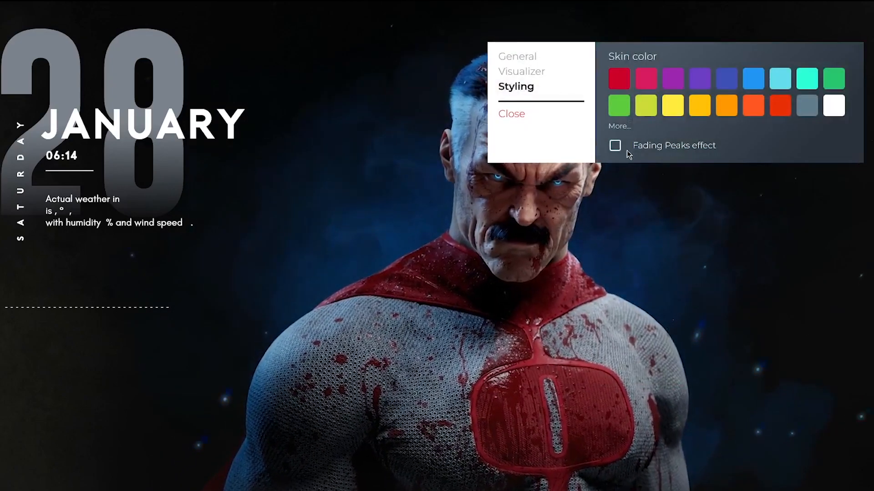
left_click(723, 80)
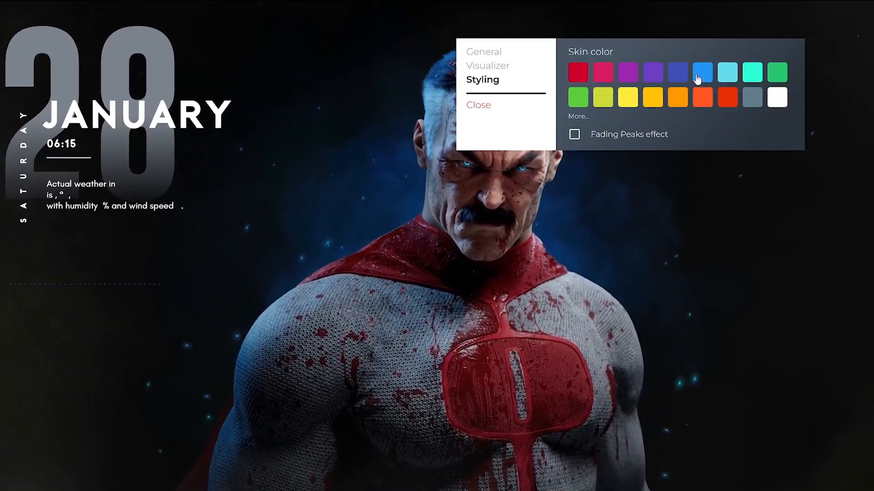
left_click(460, 99)
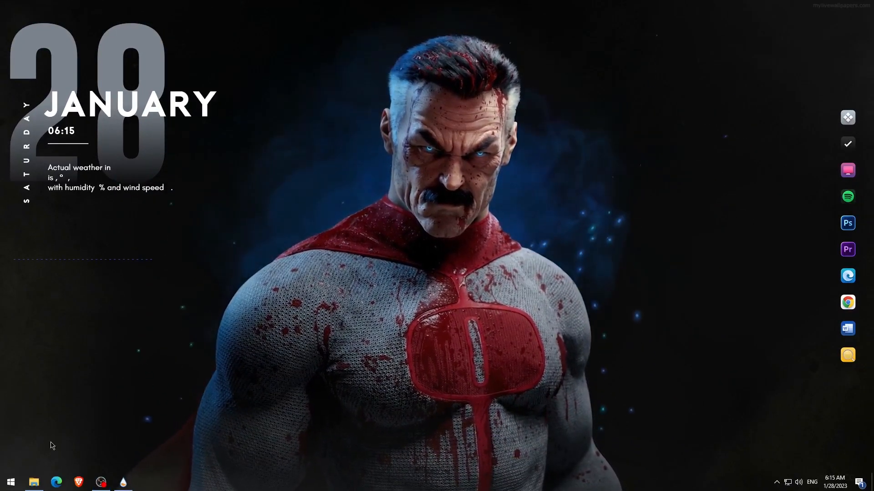
Step: Install the RetrOcOlOr skin from the Elements folder with its included layout applied, and minimize the folder window
left_click(33, 482)
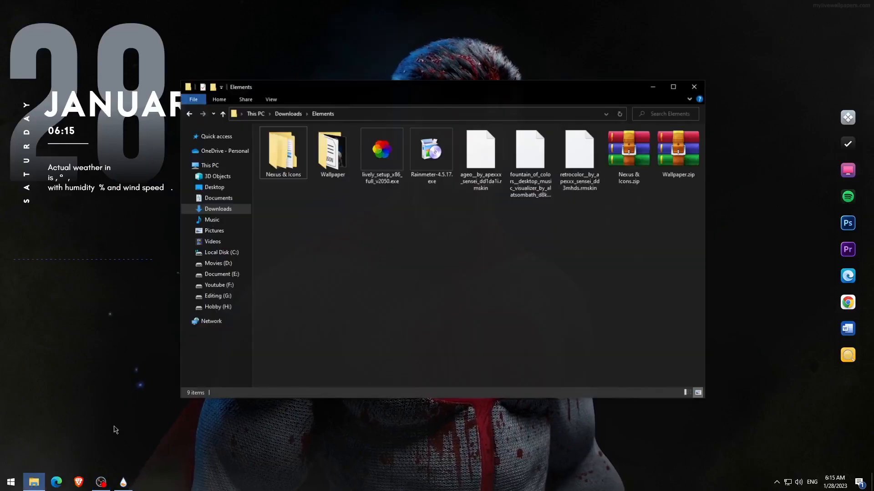
double_click(576, 164)
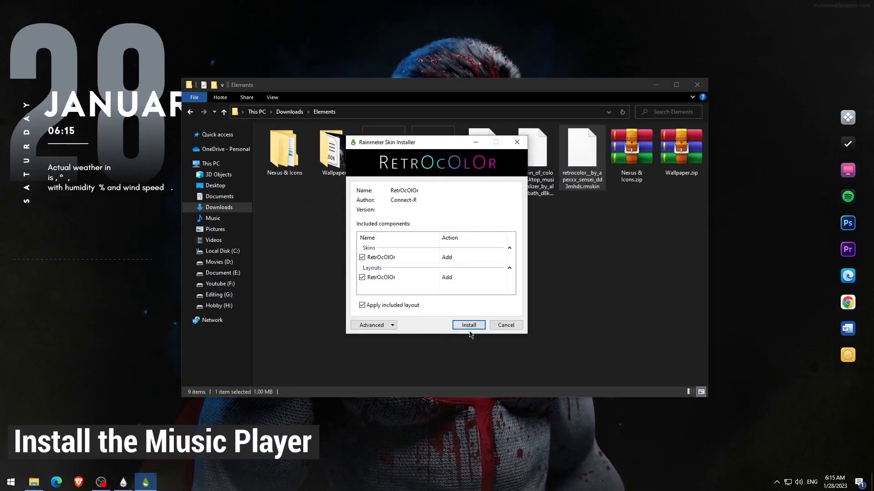
left_click(471, 325)
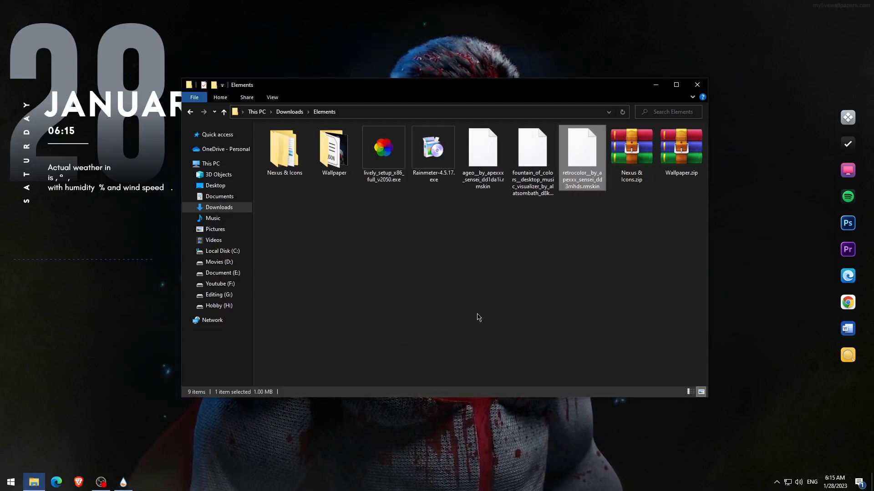
left_click(654, 89)
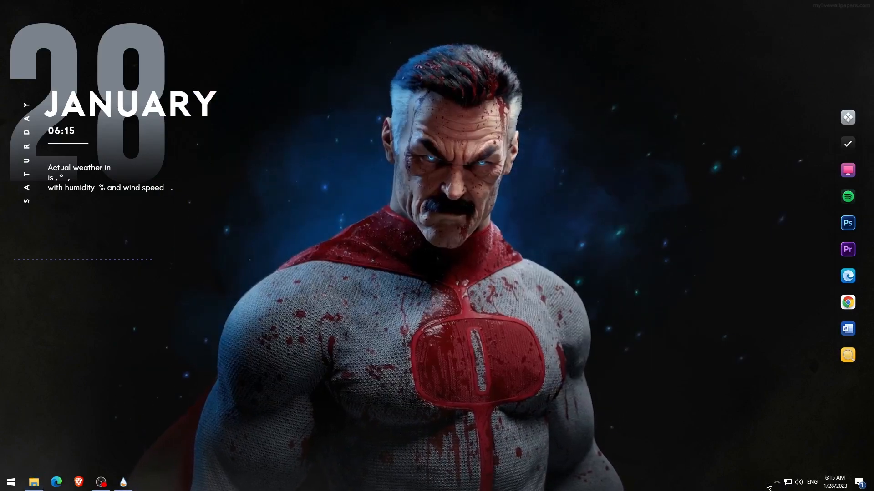
Step: Refresh all skins in the Rainmeter manager and load Music Info.ini from the RetrOcOlOr skin
left_click(123, 482)
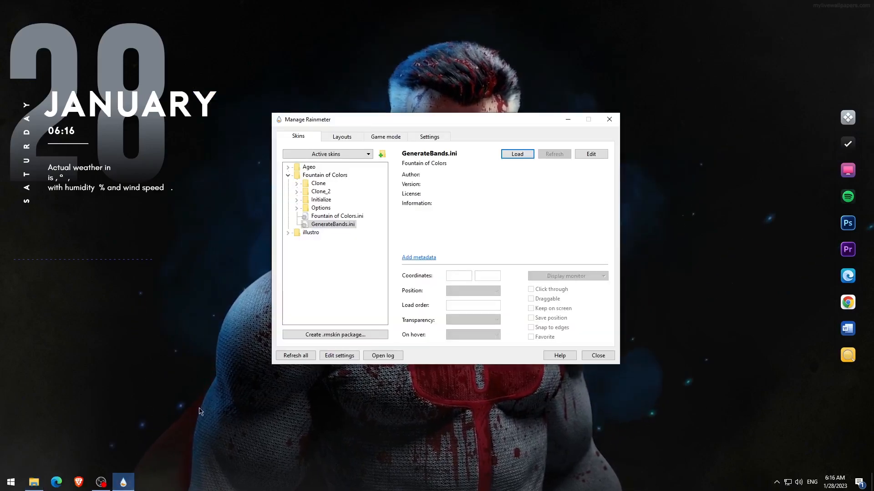
left_click(306, 356)
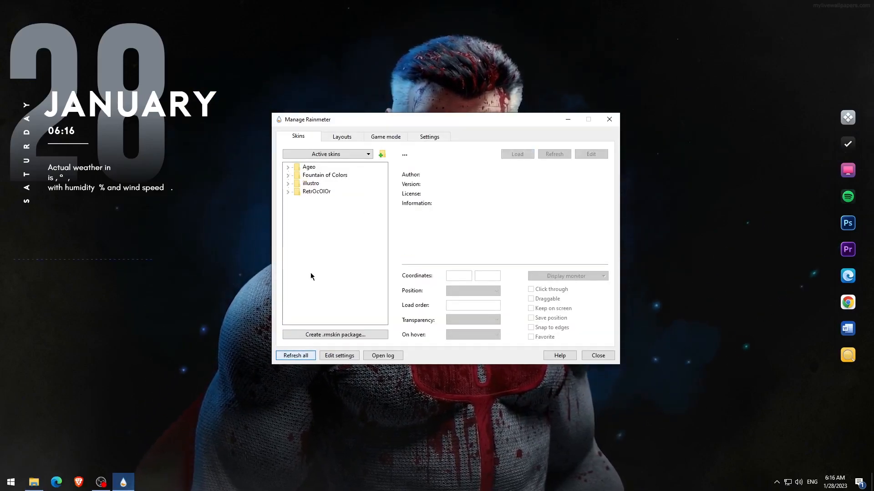
left_click(288, 192)
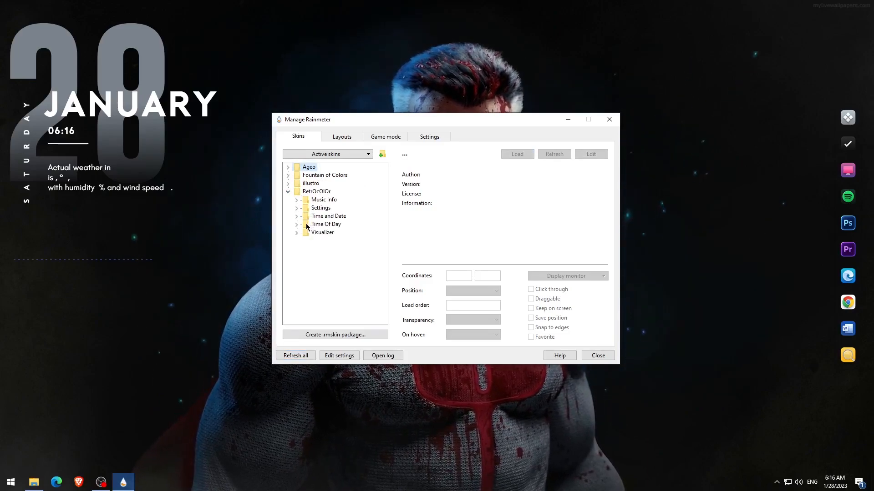
left_click(297, 200)
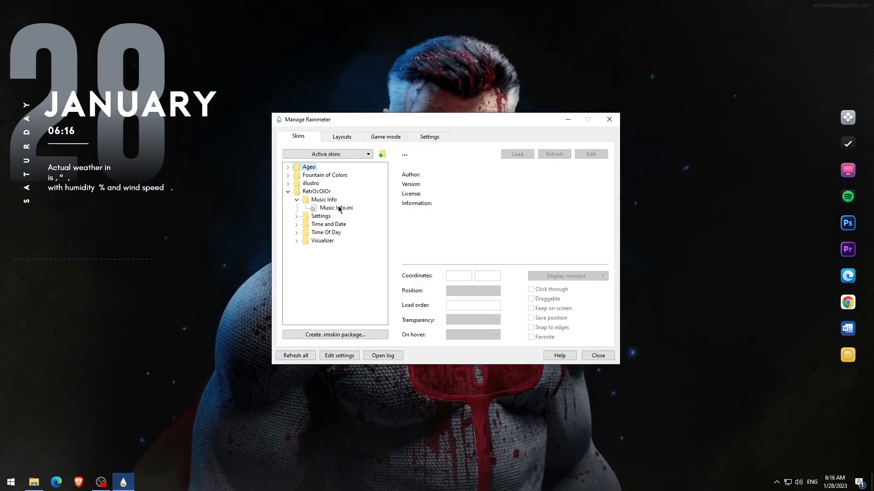
left_click(339, 208)
left_click(520, 155)
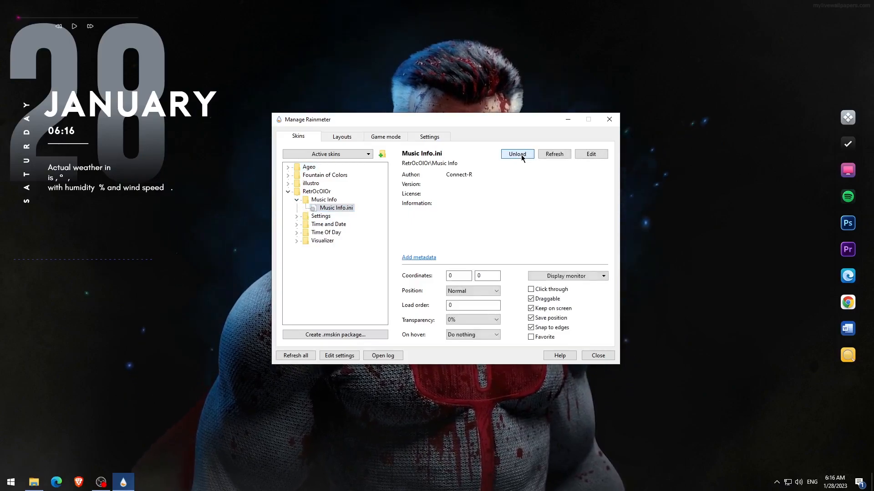
Step: Minimize the Rainmeter manager and place the music player skin below the visualizer
left_click(567, 119)
left_click_drag(73, 25, 84, 308)
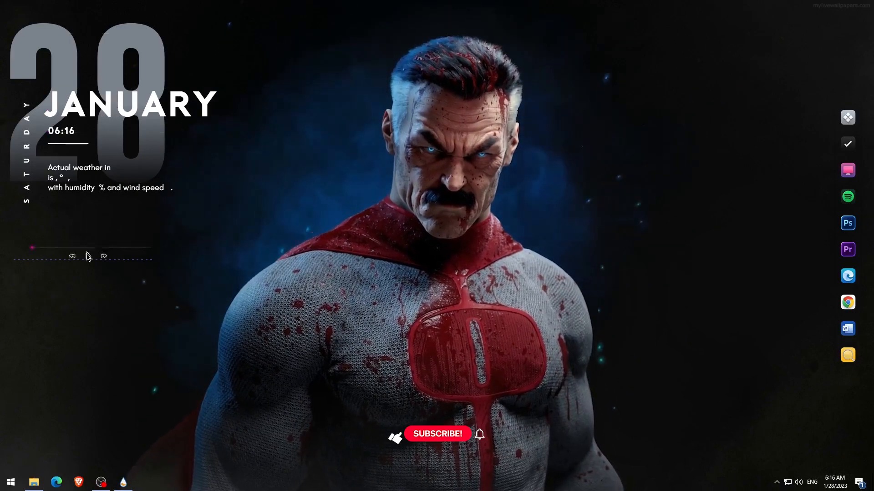
Step: Reopen the Rainmeter manager and load Settings.ini from the RetrOcOlOr skin
left_click(123, 482)
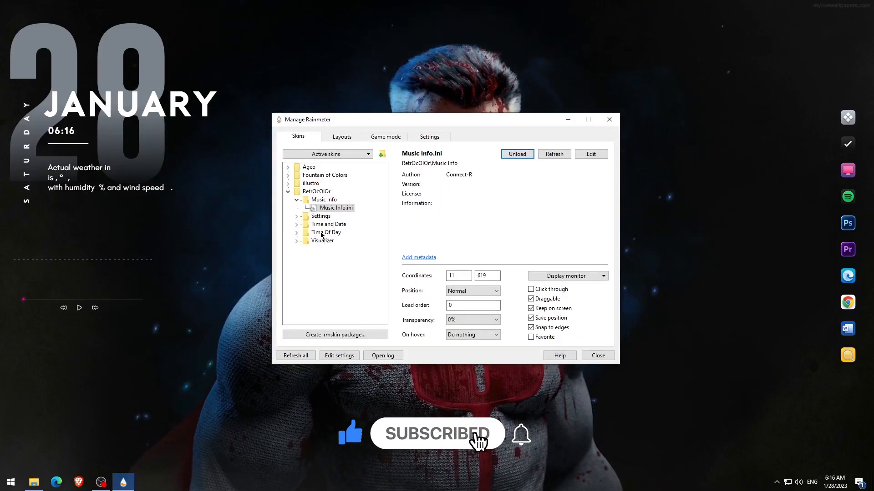
left_click(296, 217)
left_click(332, 224)
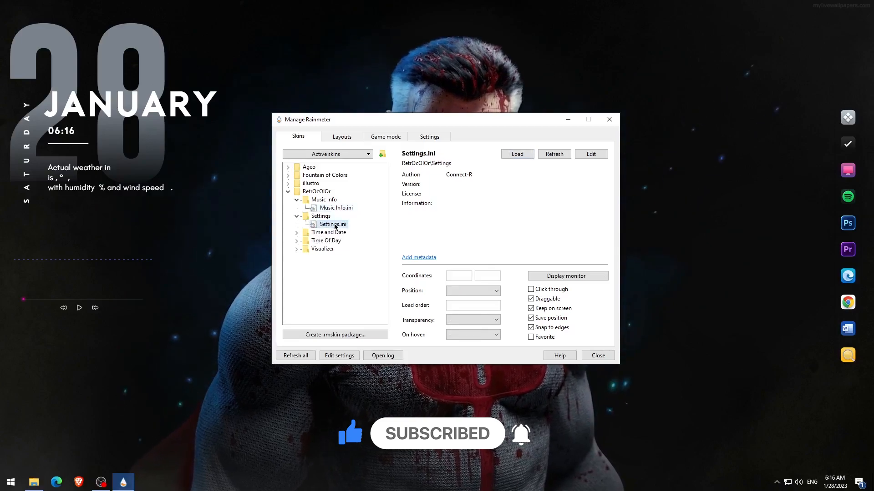
left_click(517, 155)
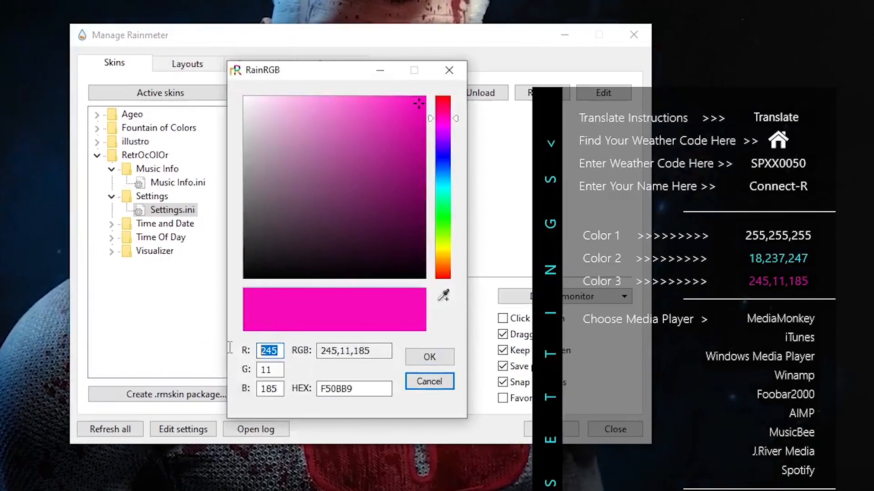
Step: Set Color 3 of the RetrOcOlOr skin to RGB 139,149,161 and close the skin's settings
type("1")
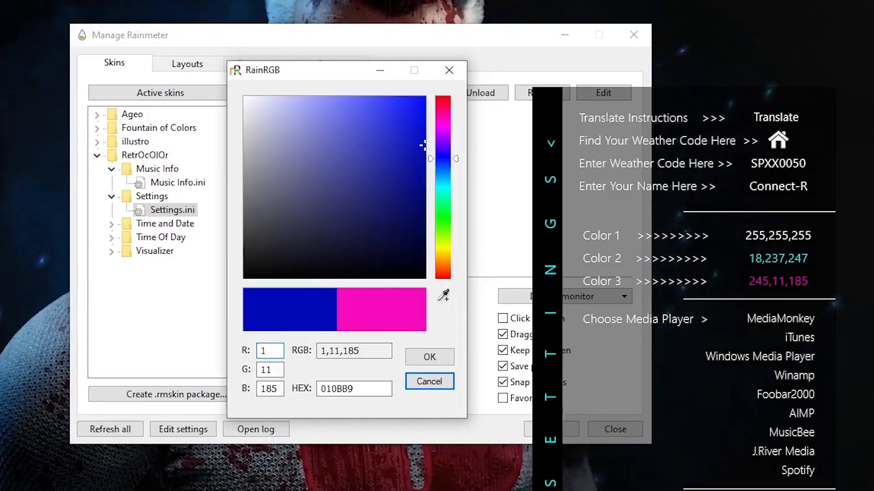
type("39")
double_click(278, 366)
type("14")
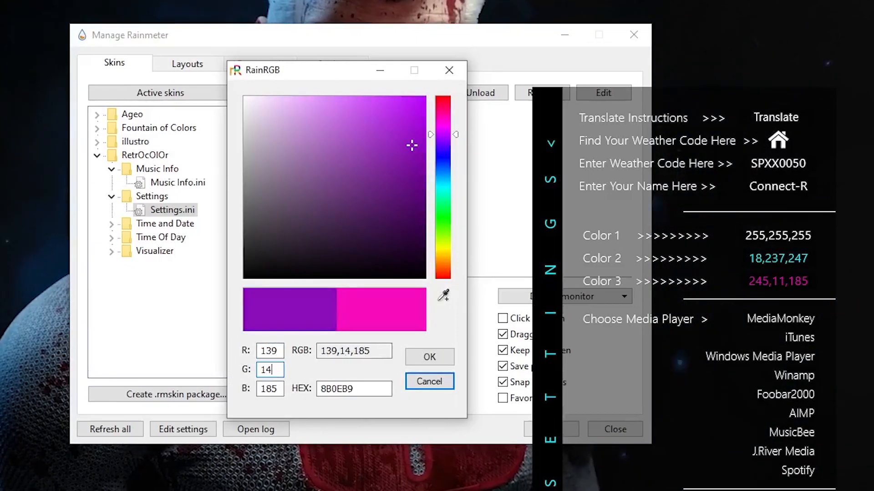
type("9")
left_click_drag(277, 390, 242, 398)
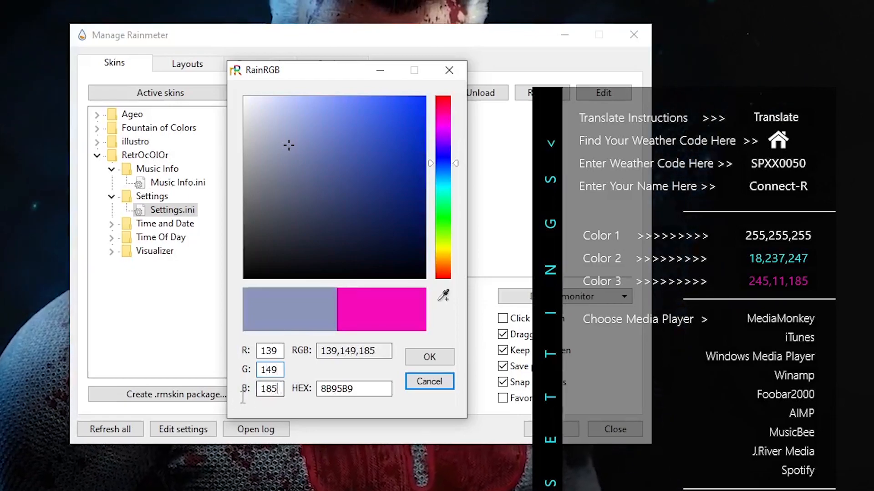
type("161")
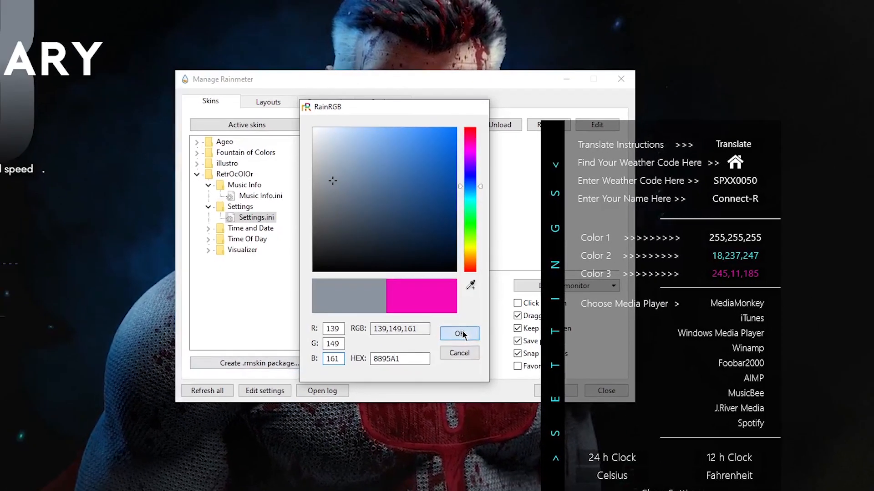
left_click(429, 357)
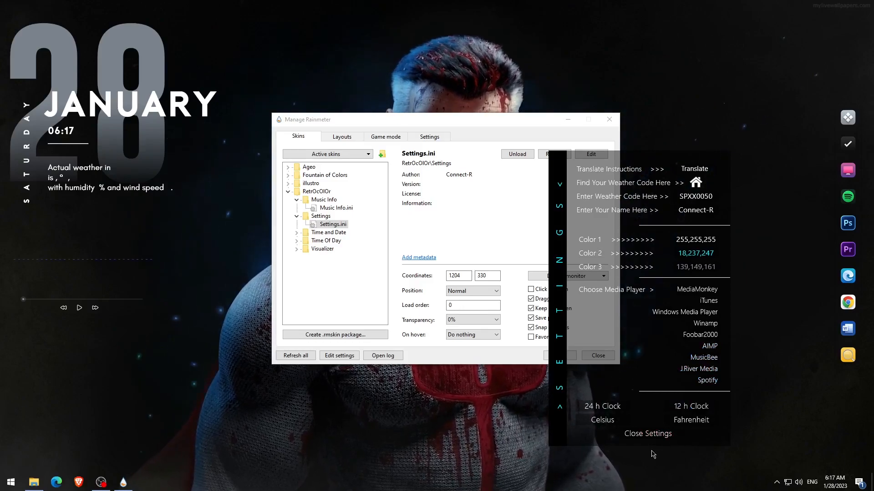
left_click(647, 434)
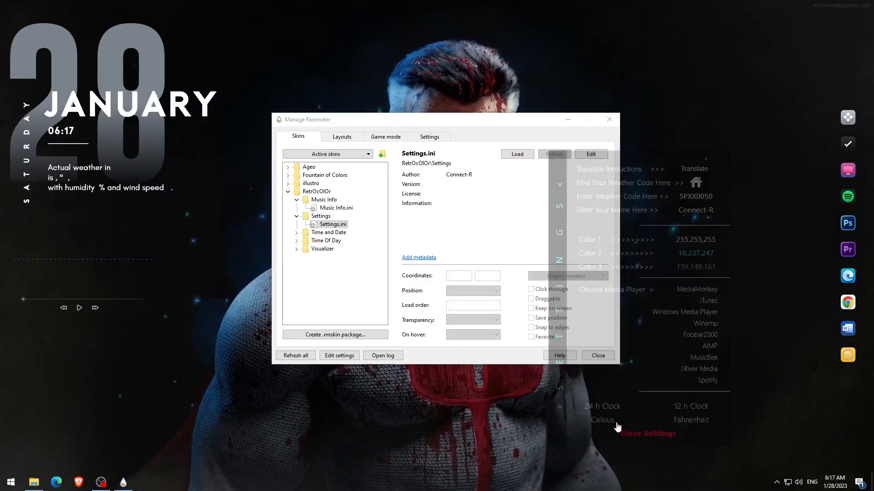
Step: Collapse the RetrOcOlOr skin folder, move the music player up close beneath the visualizer, and minimize the Rainmeter manager
left_click(288, 192)
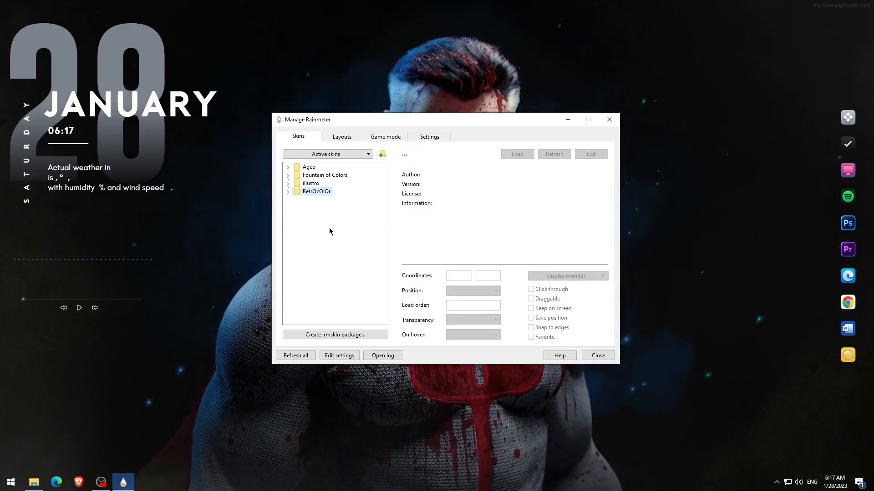
left_click_drag(122, 300, 117, 276)
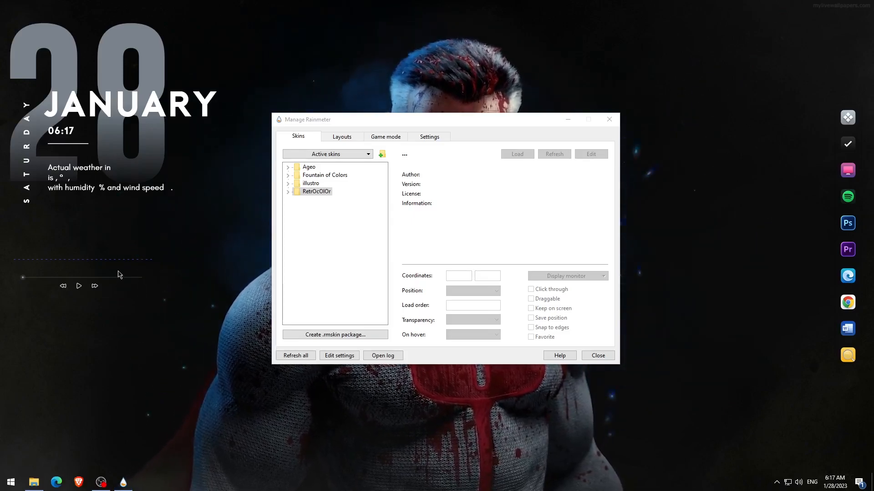
left_click(569, 122)
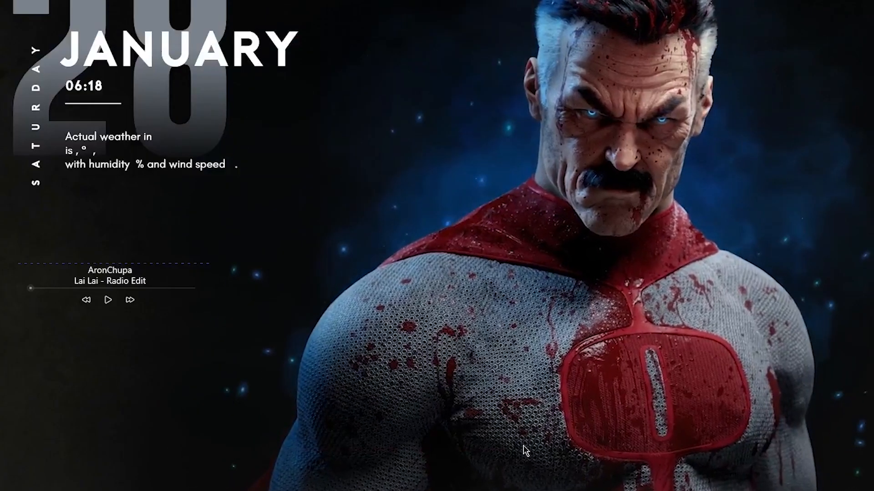
Step: Start playing the music track and fine-tune the positions of the music player and visualizer so they do not crowd each other
left_click(510, 490)
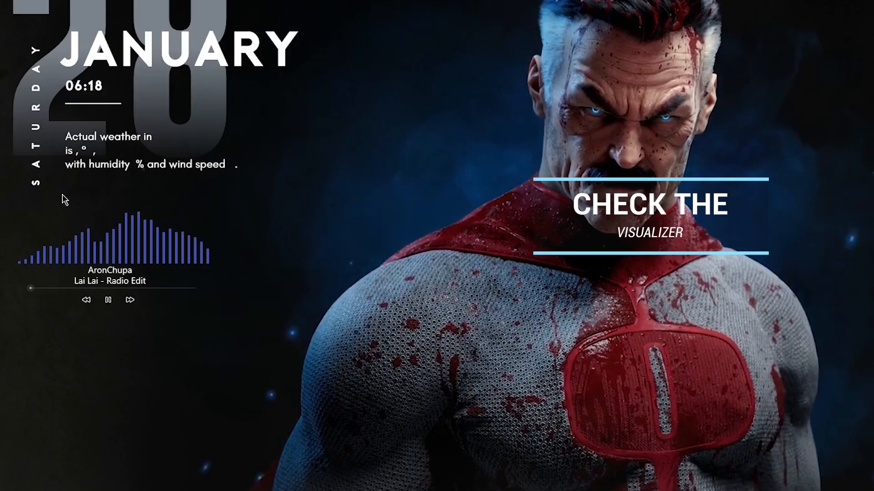
mouse_move(170, 292)
left_mouse_down()
mouse_move(170, 304)
mouse_move(158, 306)
mouse_move(157, 295)
mouse_move(176, 300)
left_mouse_up()
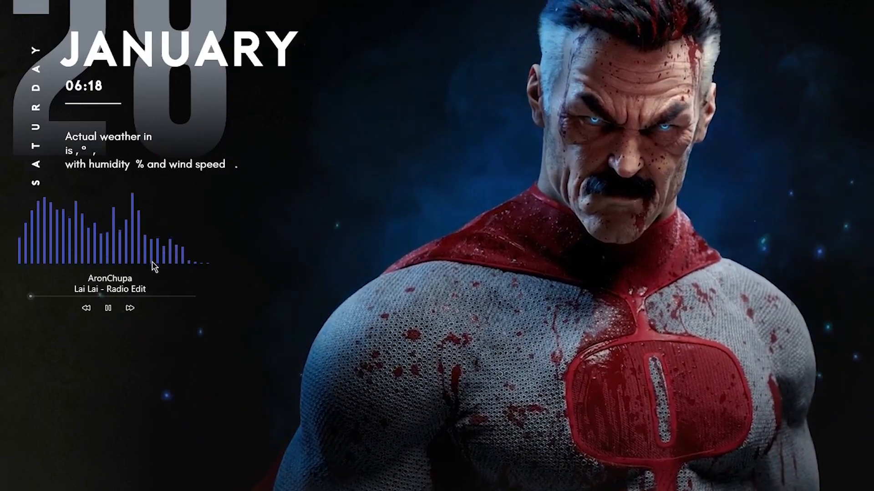
left_click_drag(152, 255, 154, 261)
left_click_drag(156, 294, 158, 301)
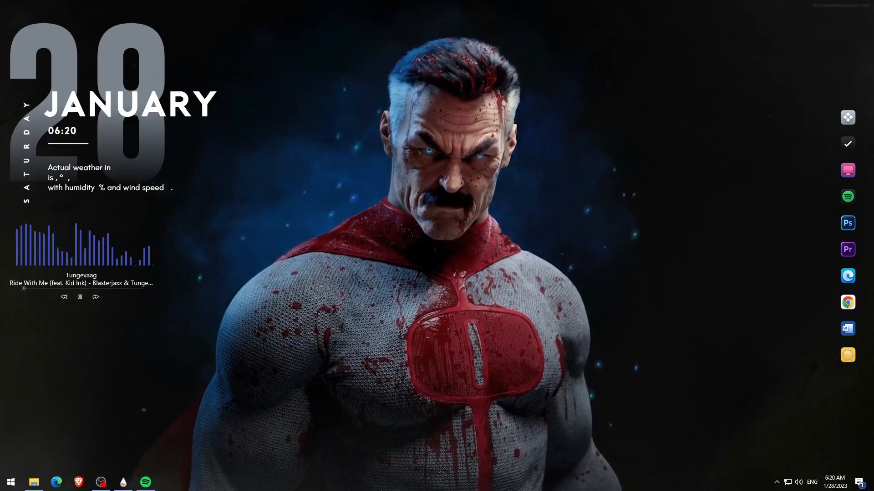
Step: Set RetrOcOlOr's Music Info.ini position to On desktop, enable Click through, and disable Draggable and Keep on screen in the Rainmeter manager
left_click(123, 483)
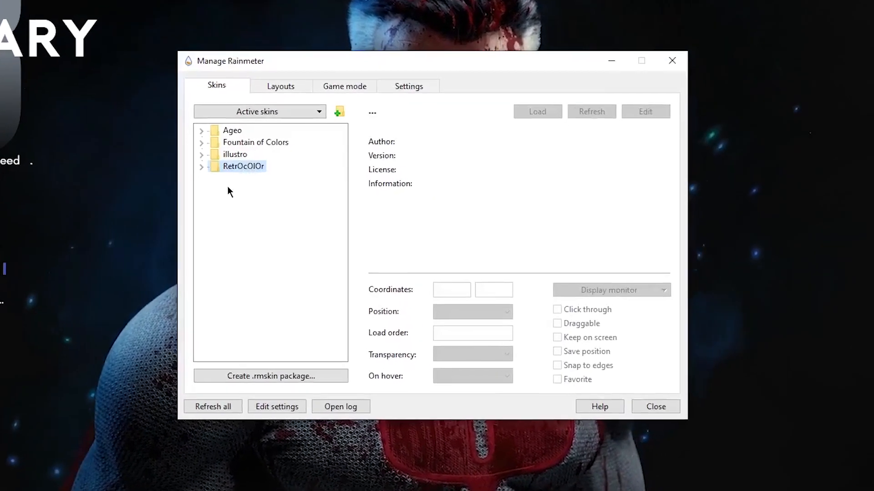
left_click(201, 166)
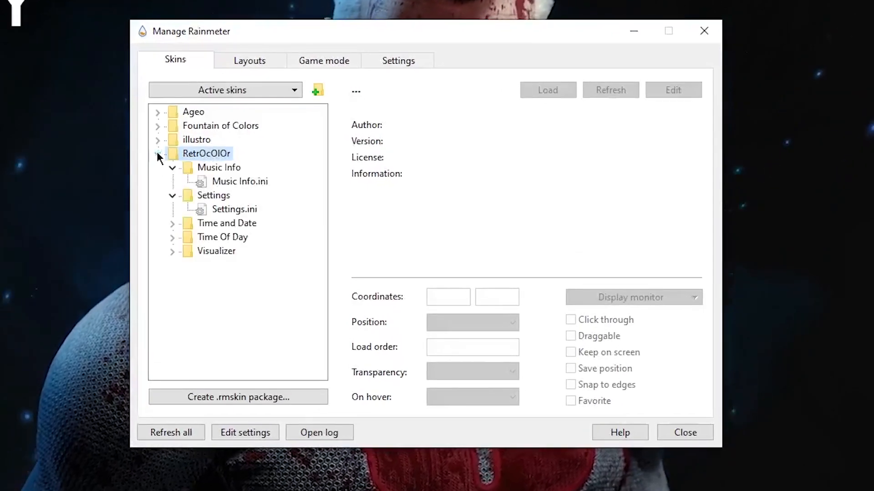
left_click(172, 194)
left_click(232, 181)
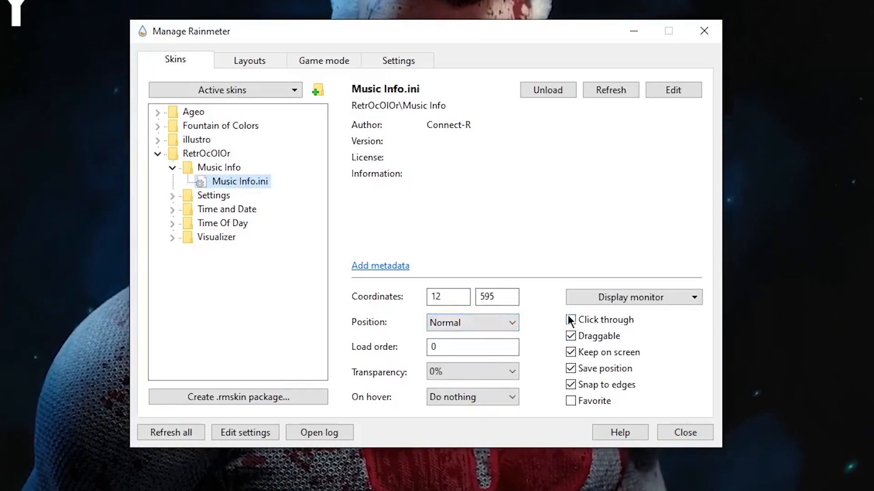
left_click(571, 352)
left_click(483, 323)
left_click(472, 339)
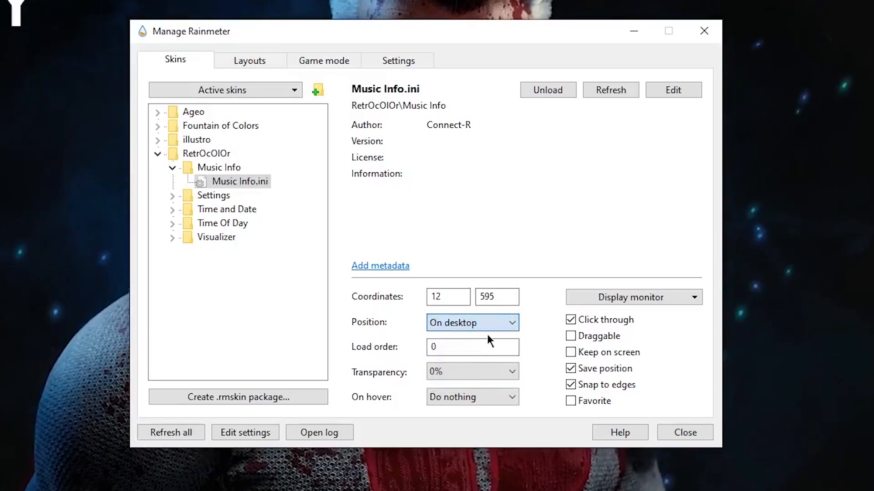
Step: Set Fountain of Colors.ini to the On desktop position, with Click through enabled and Draggable disabled
left_click(158, 154)
left_click(158, 127)
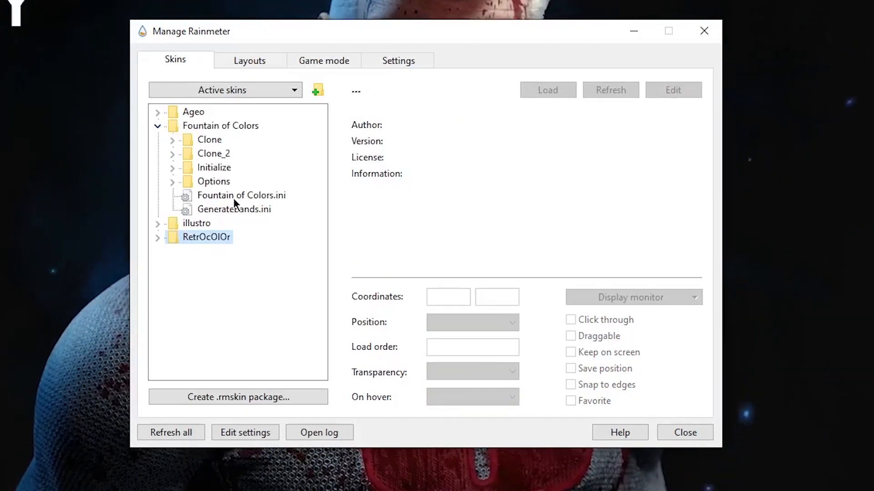
left_click(249, 198)
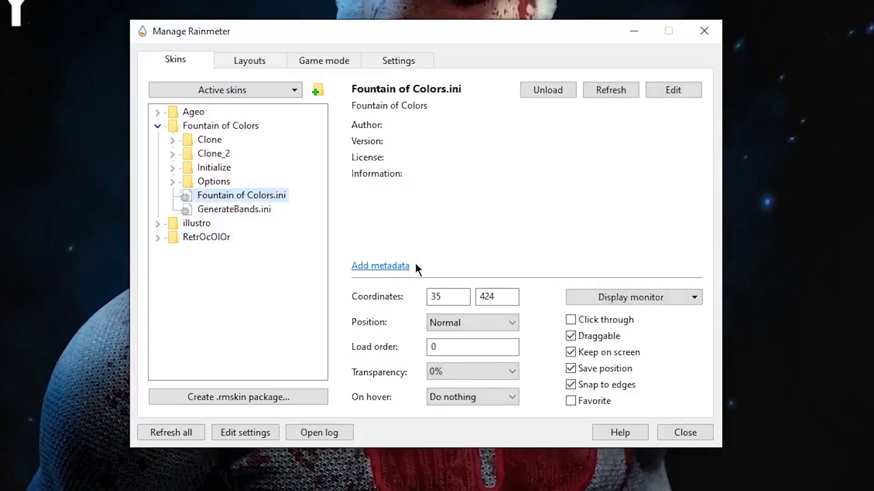
left_click(461, 323)
left_click(468, 333)
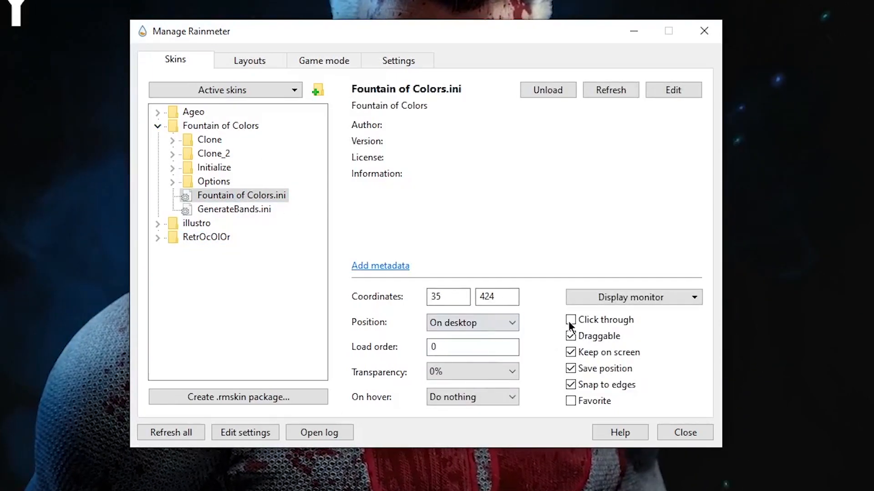
left_click(571, 337)
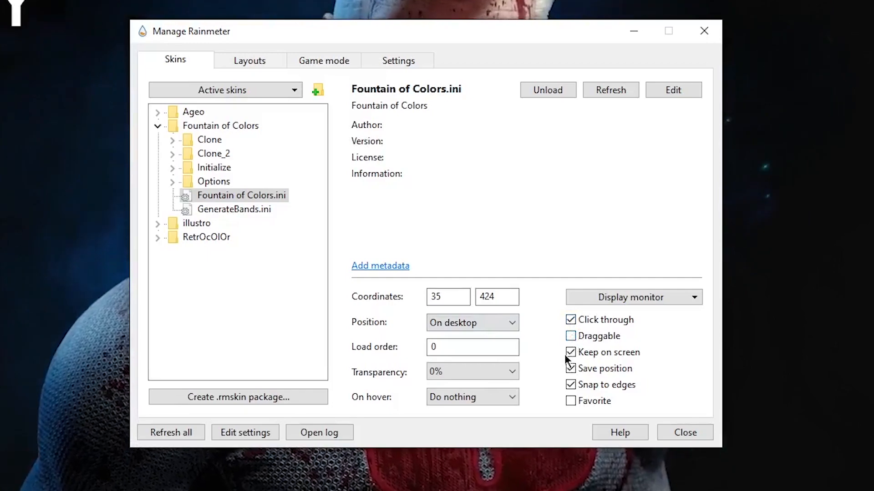
Step: Set Ageo's Time and Date.ini to the On desktop position, enabling Click through and disabling Draggable
left_click(158, 126)
left_click(157, 112)
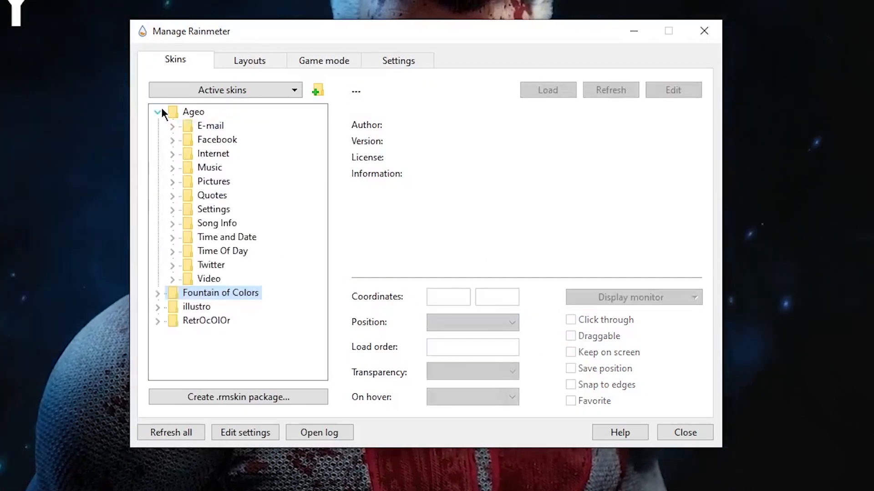
left_click(173, 237)
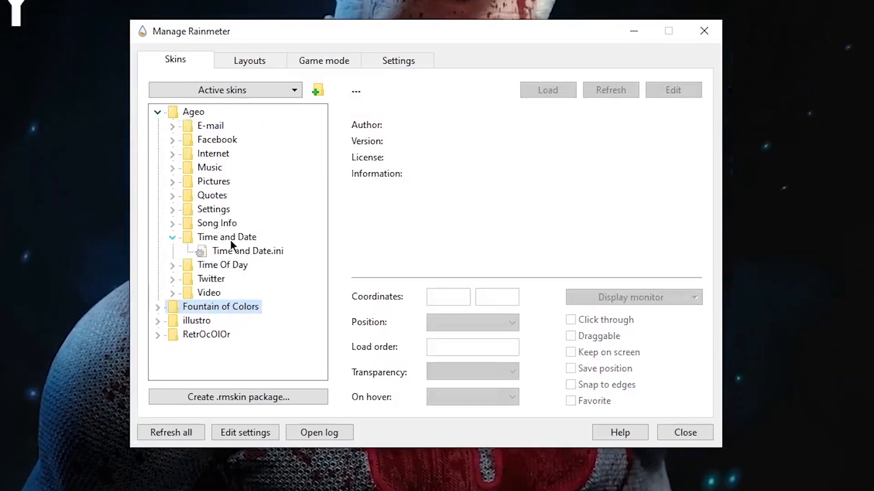
left_click(243, 251)
left_click(438, 322)
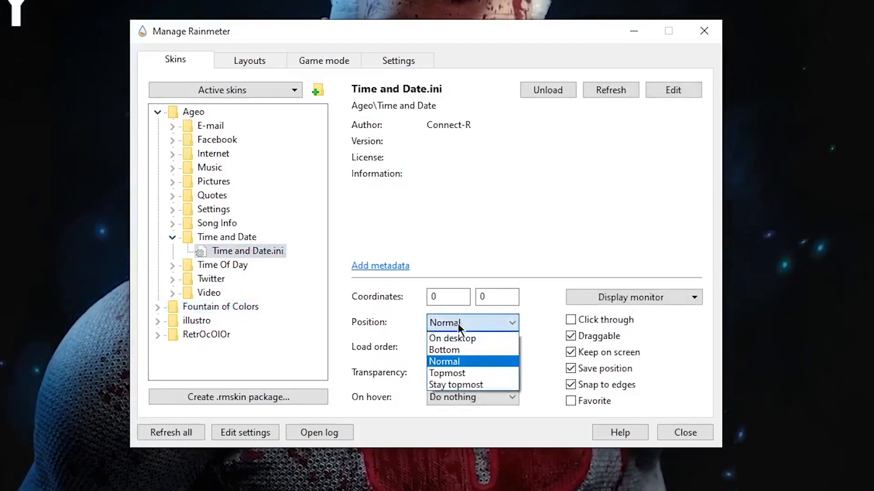
left_click(467, 339)
left_click(571, 320)
left_click(570, 336)
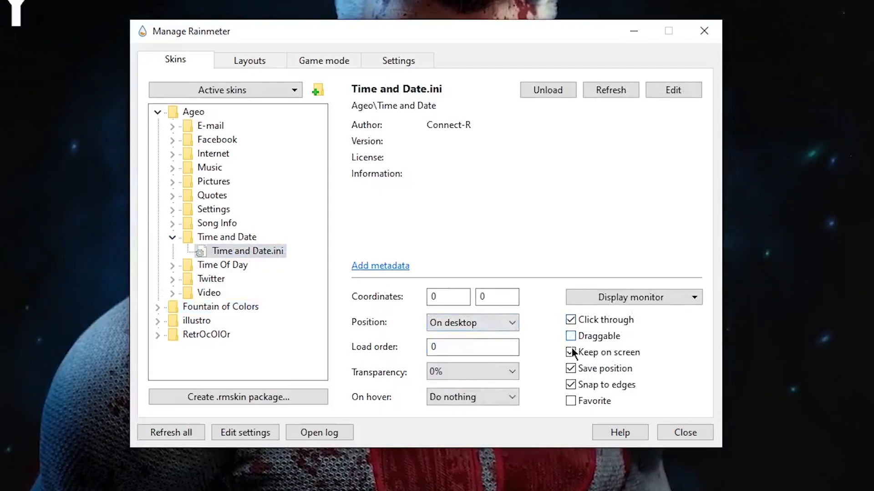